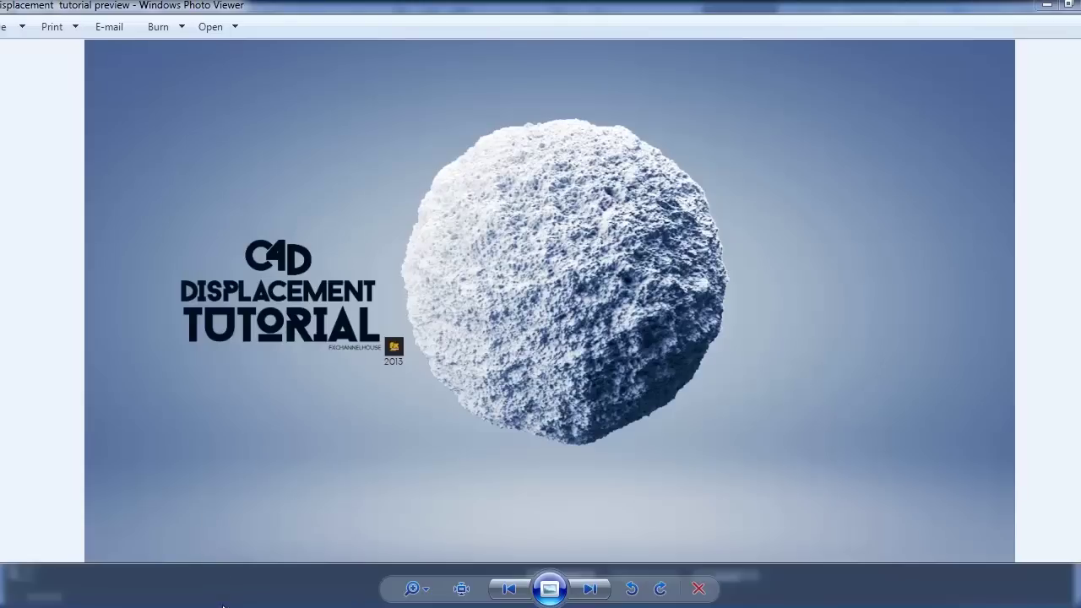
# Step: Switch from the Photo Viewer preview to the displacement tutorial.c4d scene in Cinema 4D
pyautogui.moveTo(217, 602)
pyautogui.click(217, 540)
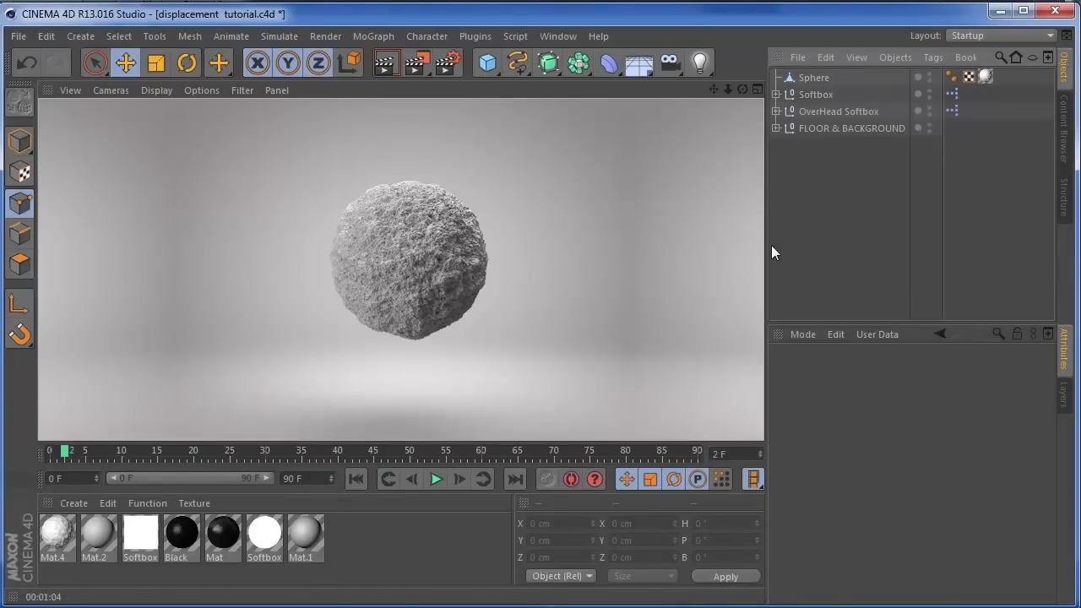
# Step: Set the original Sphere's Visible in Renderer to Off so it is excluded from renders
pyautogui.click(836, 128)
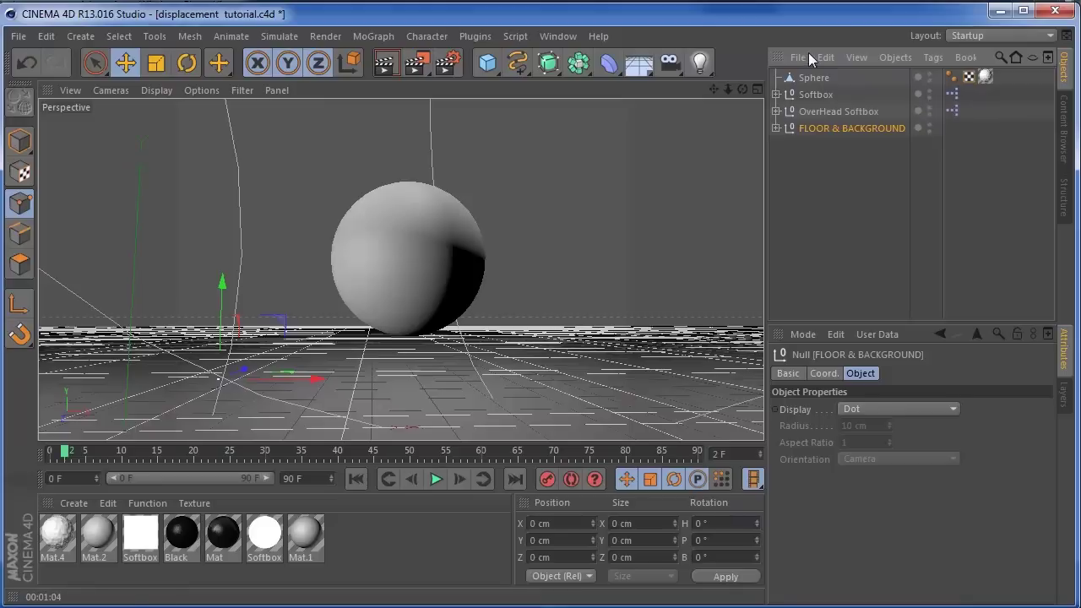
pyautogui.click(809, 78)
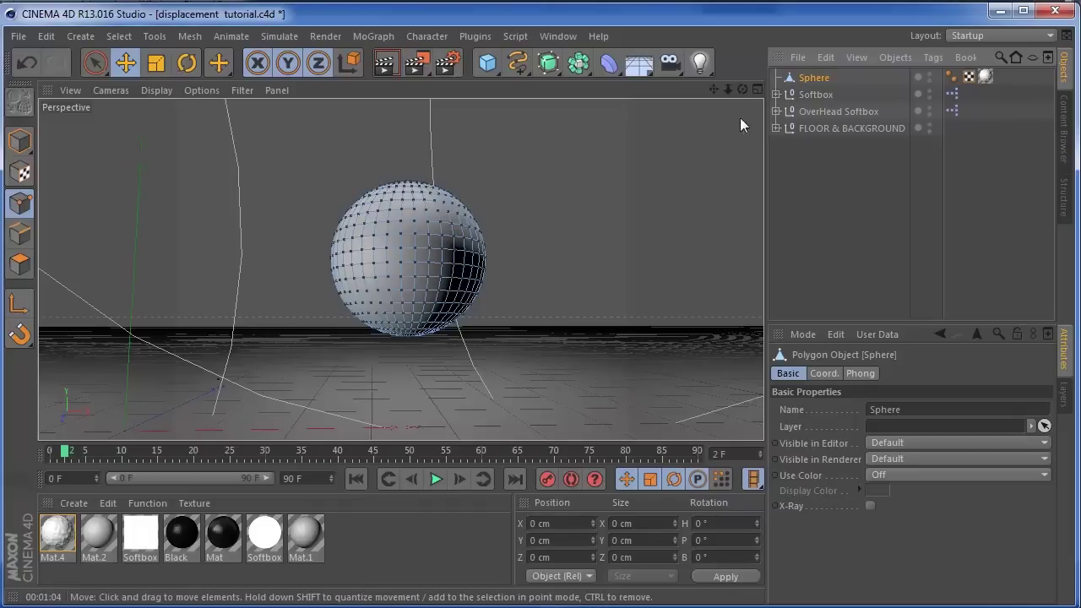
pyautogui.doubleClick(927, 80)
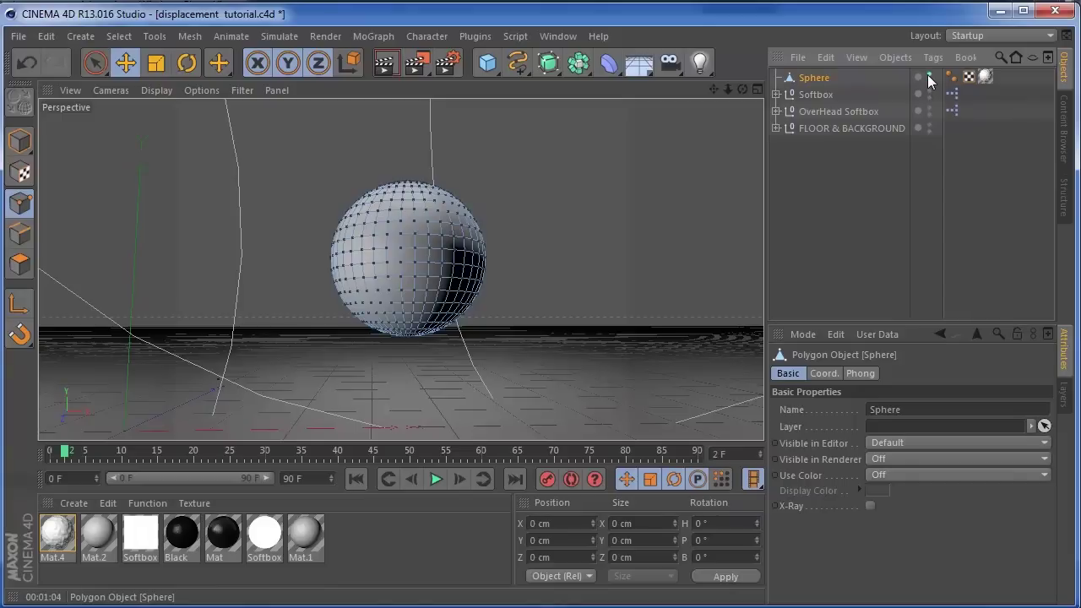
# Step: Hide the original Sphere in the editor and add a new sphere raised above the floor
pyautogui.click(929, 75)
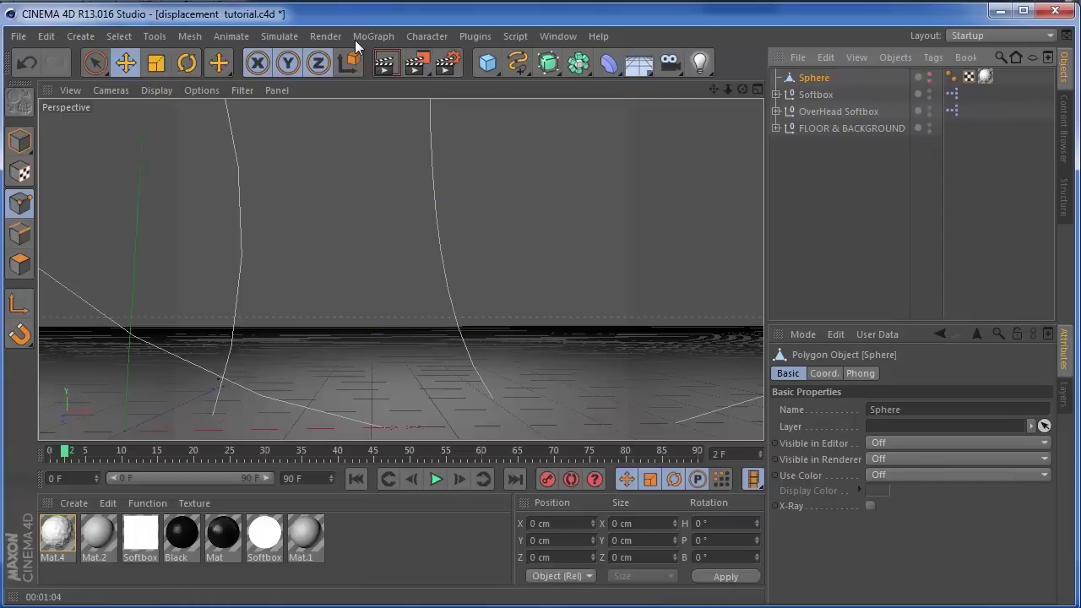
pyautogui.click(487, 62)
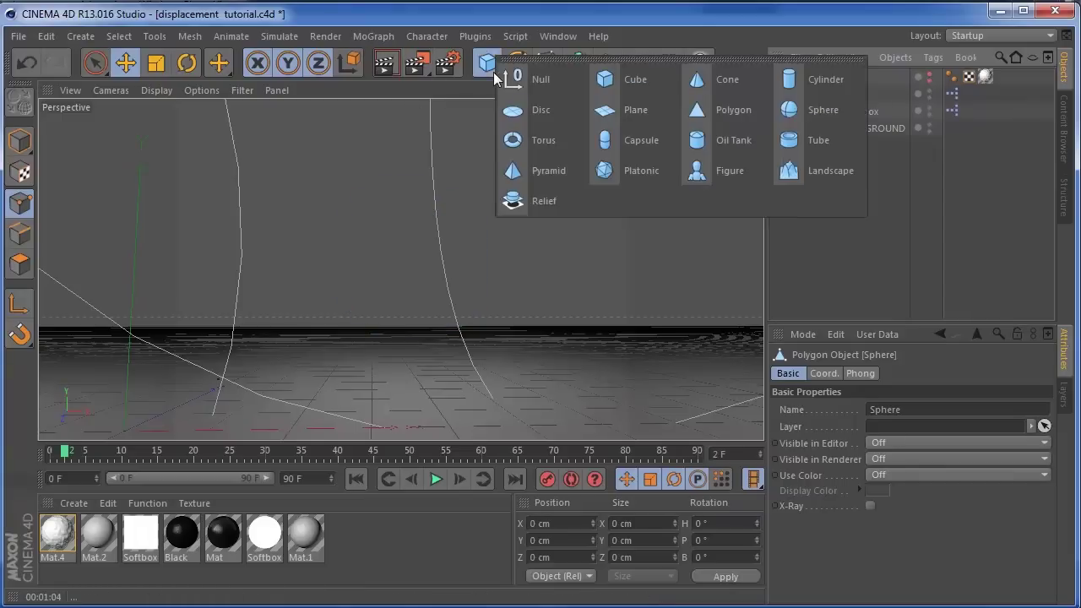
pyautogui.click(794, 112)
pyautogui.moveTo(226, 434); pyautogui.dragTo(521, 428)
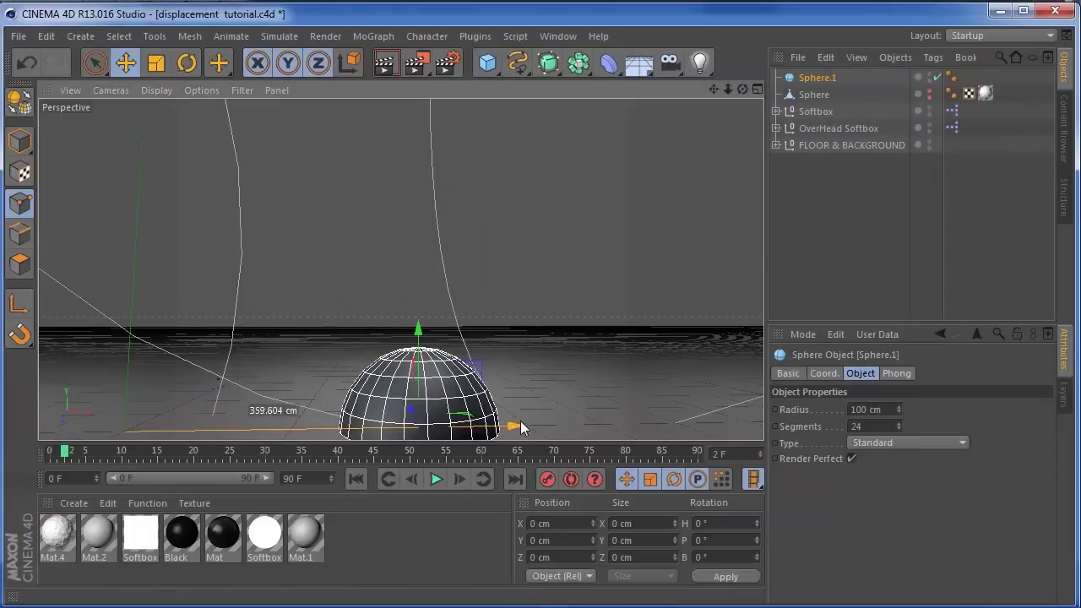
pyautogui.moveTo(424, 351); pyautogui.dragTo(420, 275)
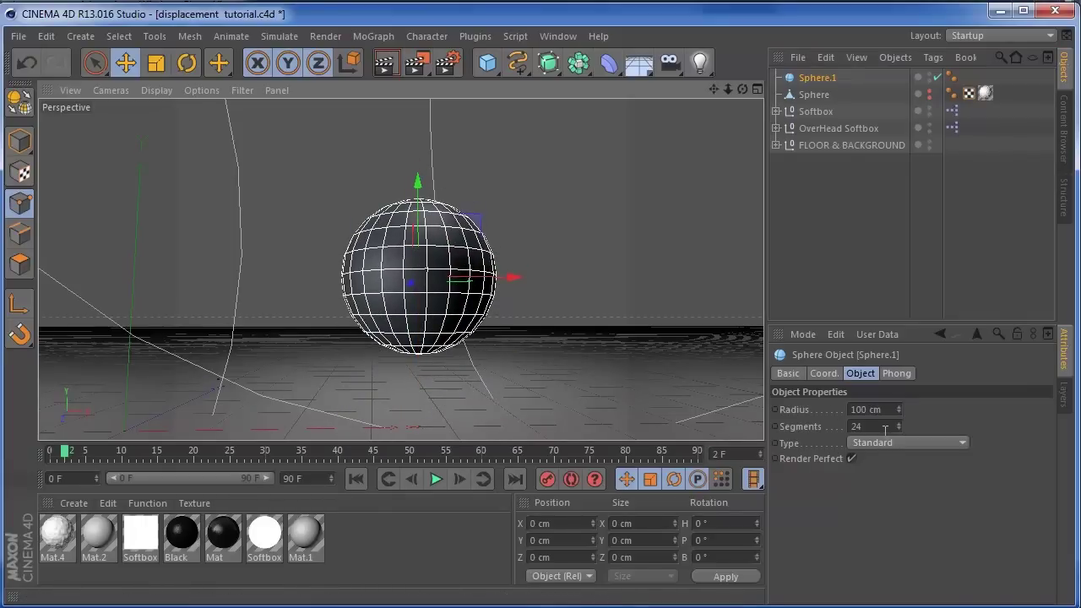
# Step: Raise Sphere.1's Segments to 45 for a denser mesh
pyautogui.moveTo(898, 427); pyautogui.dragTo(929, 426)
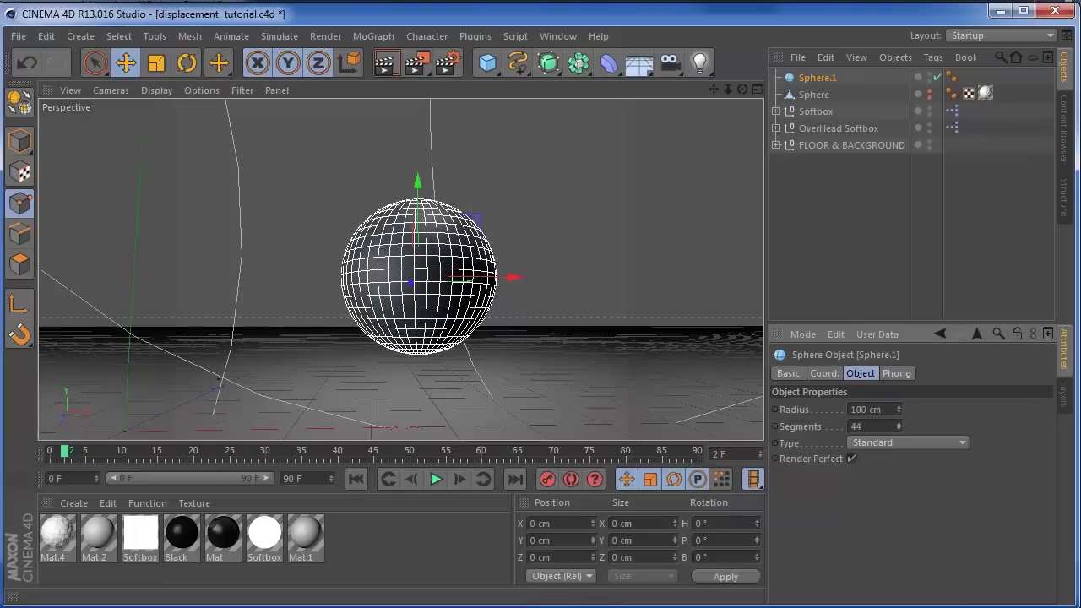
pyautogui.click(898, 424)
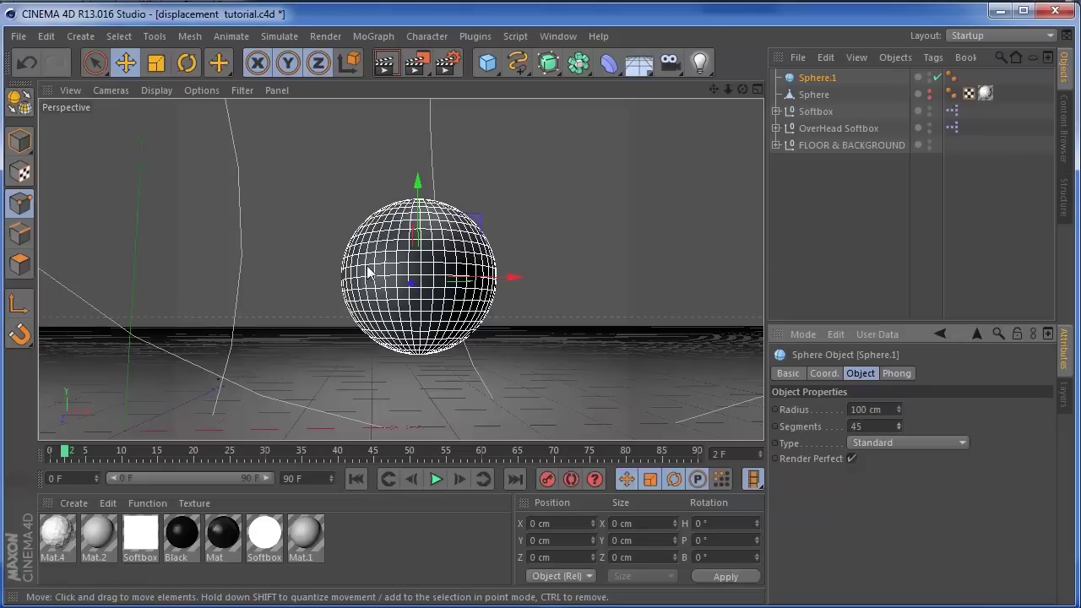
pyautogui.click(825, 78)
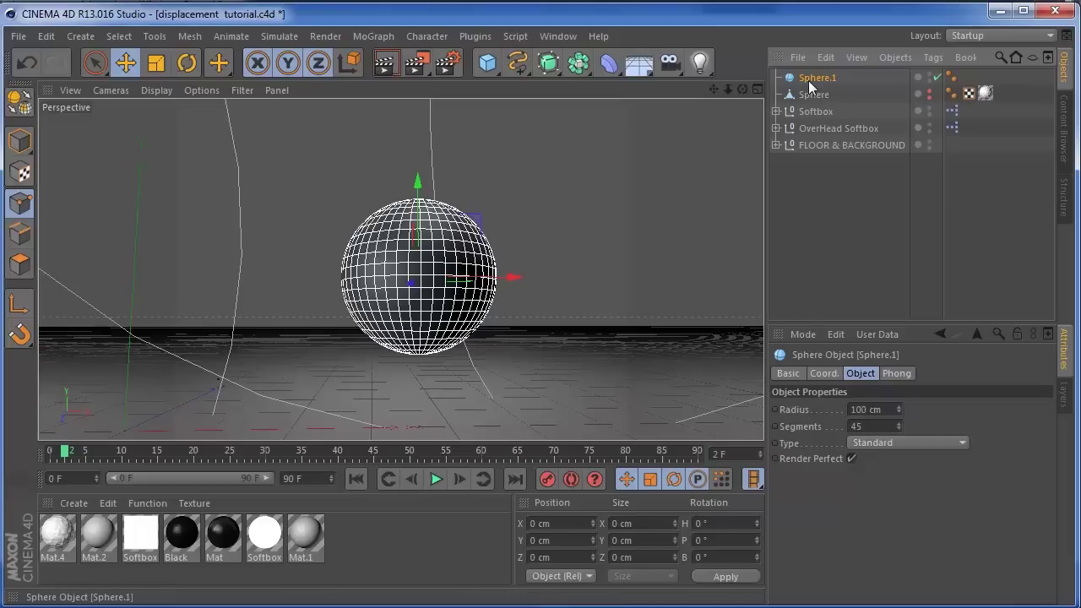
# Step: Make Sphere.1 editable and create a new material, Mat.3, with its editor opened
pyautogui.press('c')
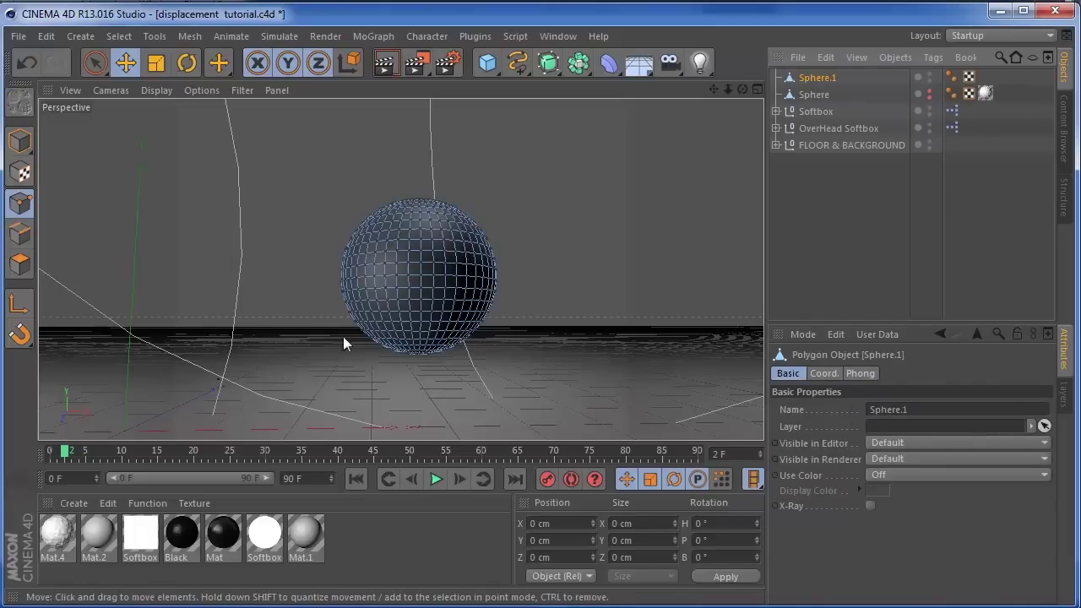
pyautogui.doubleClick(59, 574)
pyautogui.doubleClick(59, 532)
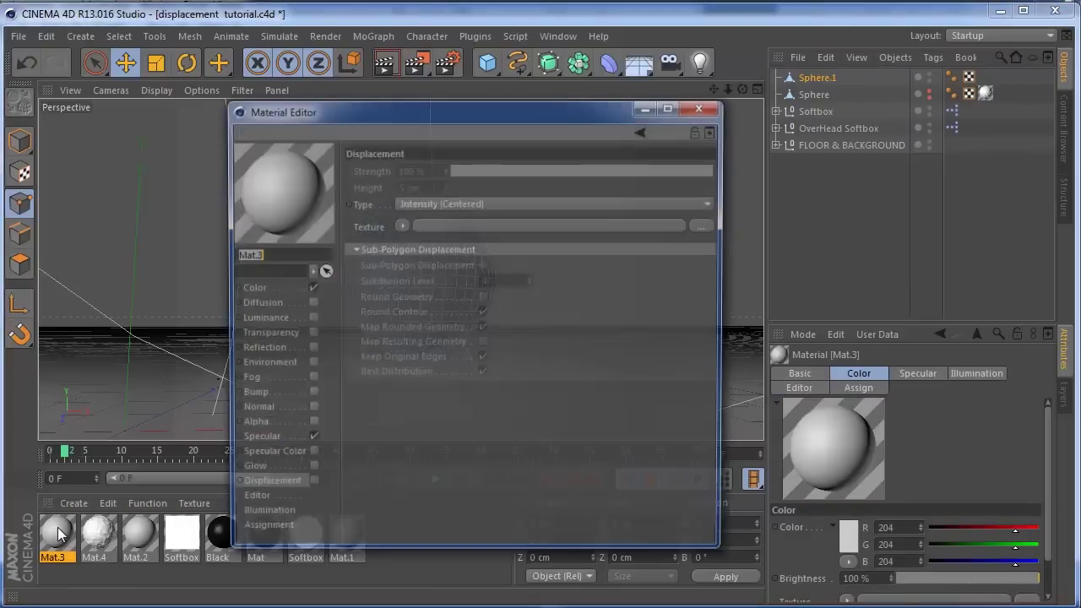
pyautogui.moveTo(520, 113); pyautogui.dragTo(816, 90)
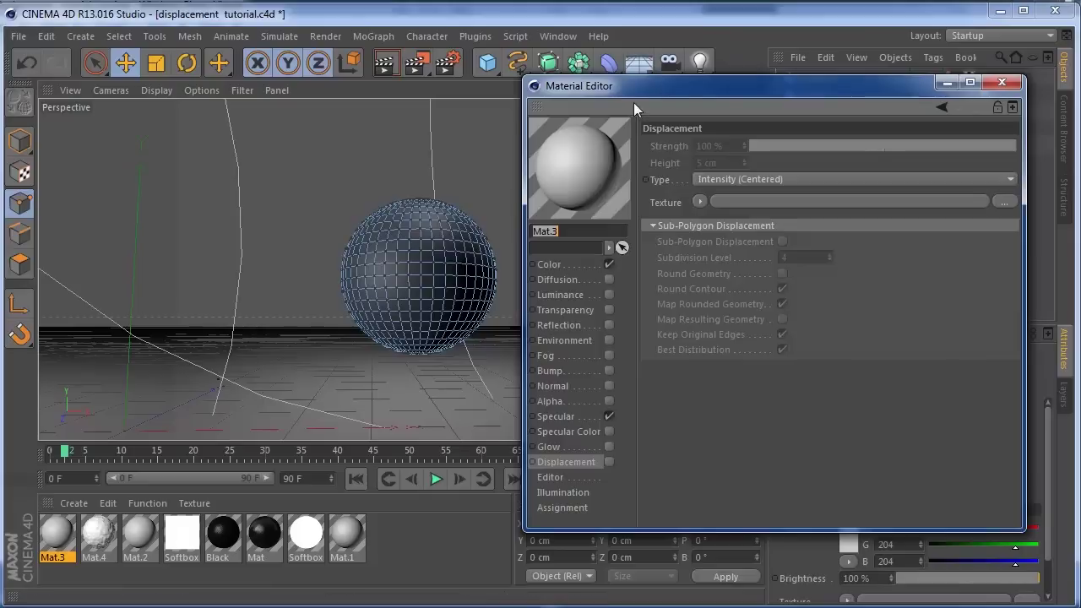
pyautogui.moveTo(679, 86); pyautogui.dragTo(470, 77)
# Step: Set Mat.3's Color to yellow (R 223, G 182, B 16)
pyautogui.click(354, 258)
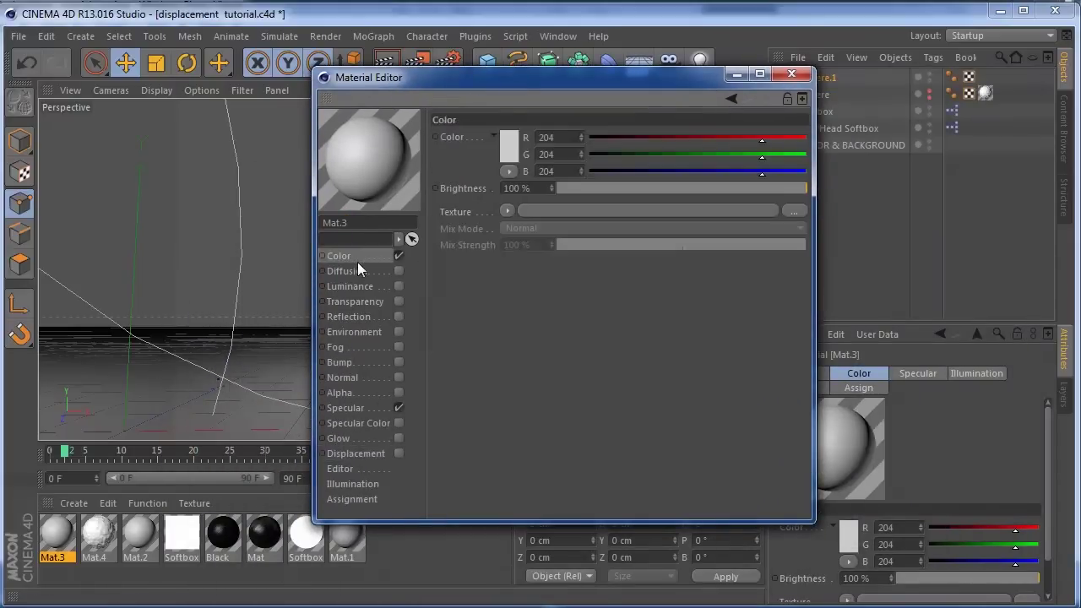
pyautogui.click(507, 145)
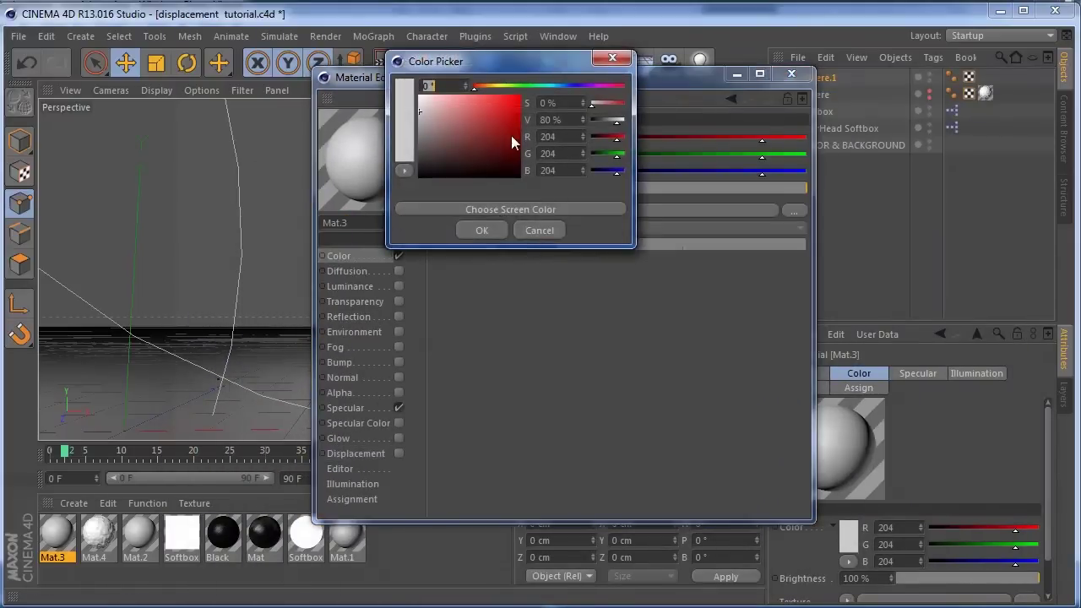
pyautogui.moveTo(512, 138); pyautogui.dragTo(511, 107)
pyautogui.click(494, 85)
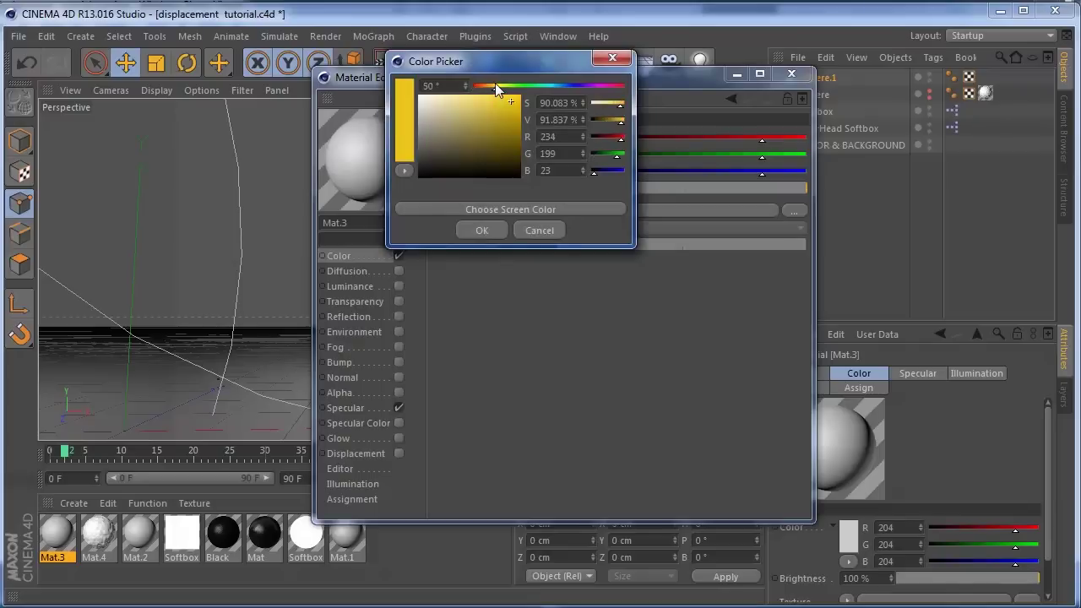
pyautogui.click(513, 107)
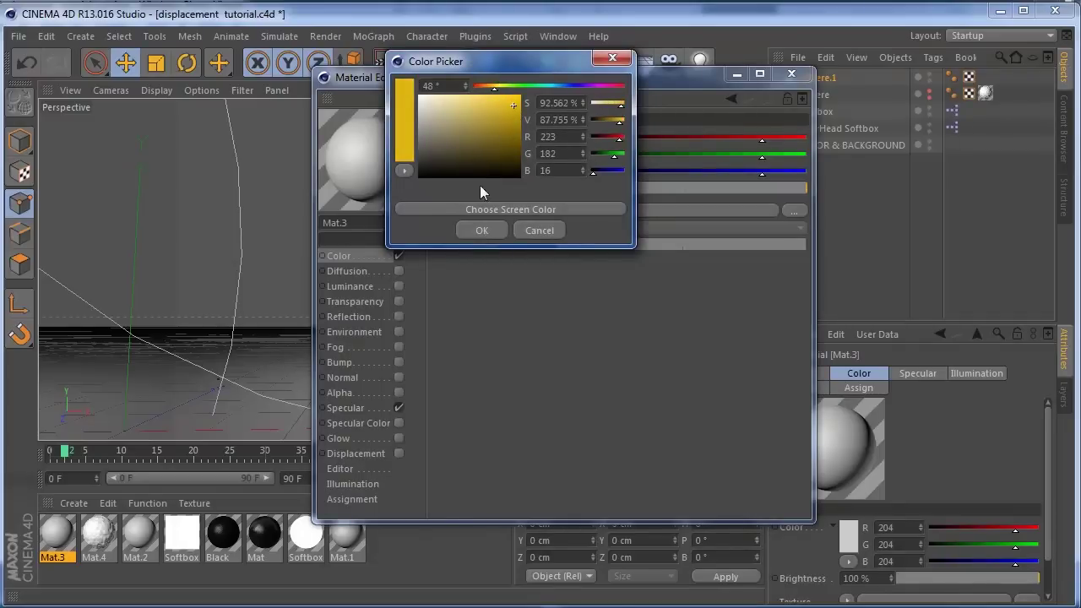
pyautogui.click(480, 232)
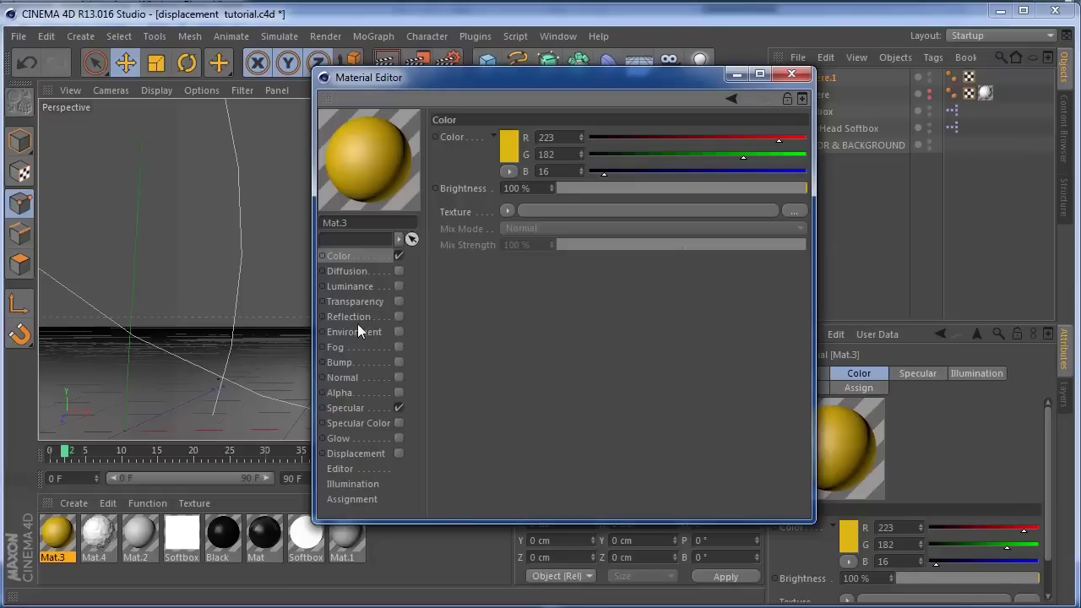
# Step: Enable Mat.3's Bump with a Noise texture at 33% strength and apply it to Sphere.1
pyautogui.click(355, 365)
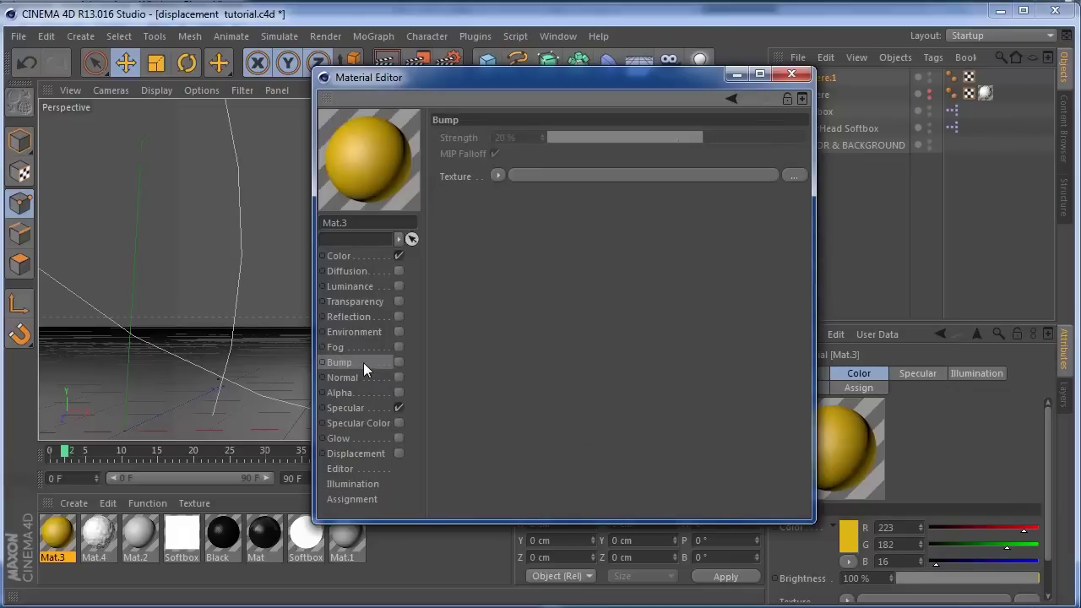
pyautogui.click(399, 363)
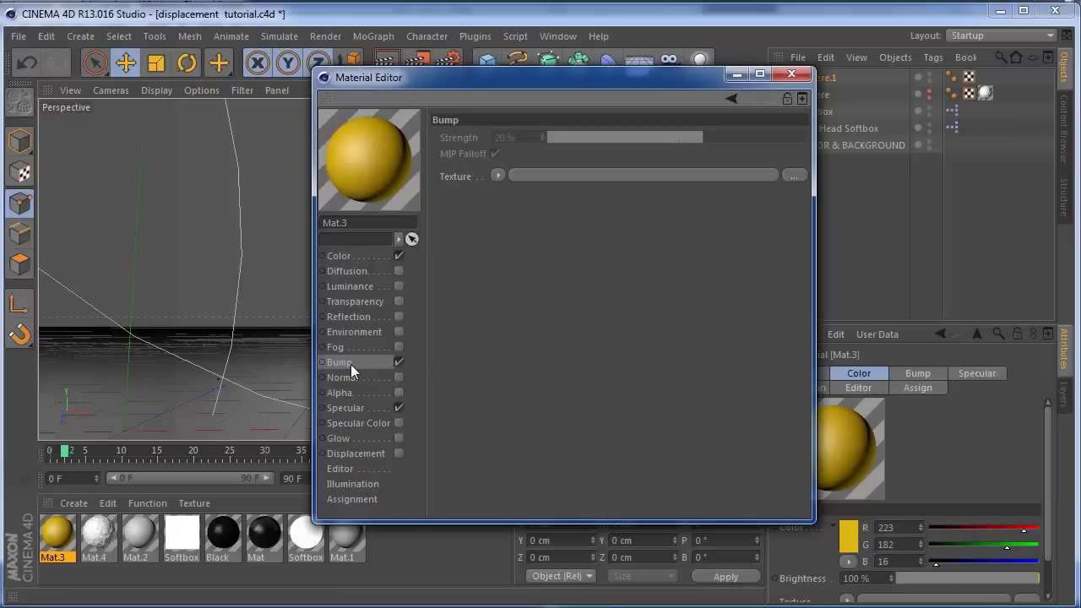
pyautogui.click(496, 175)
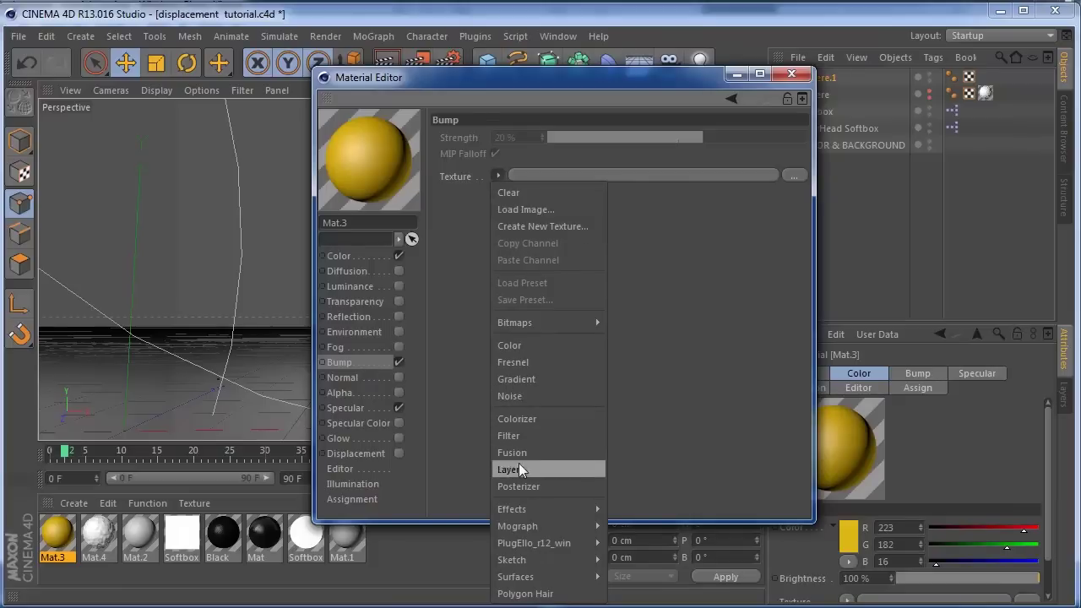
pyautogui.click(511, 395)
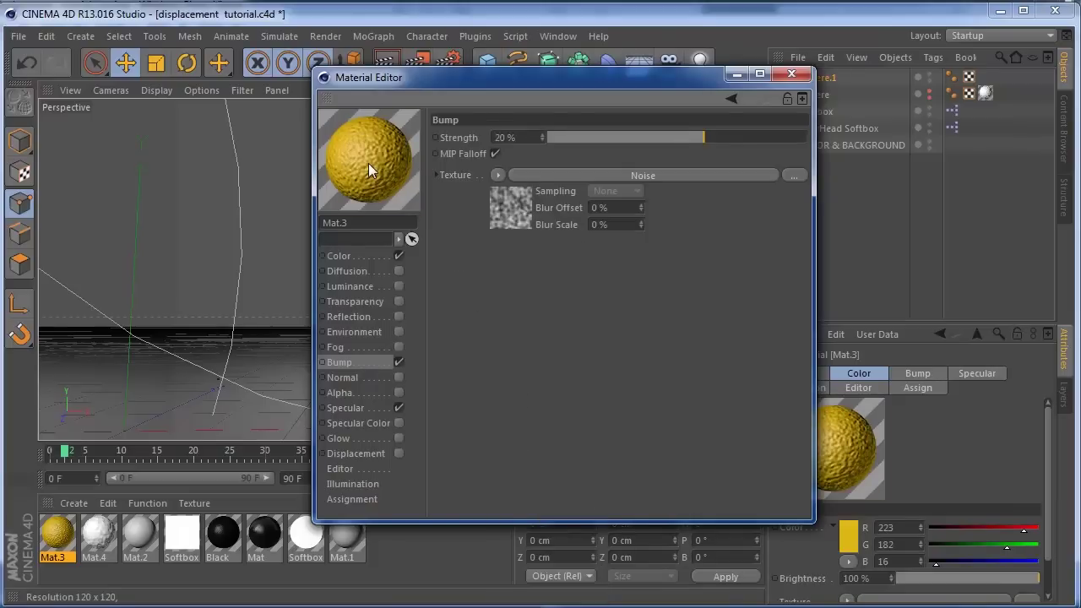
pyautogui.moveTo(711, 139)
pyautogui.mouseDown()
pyautogui.moveTo(738, 142)
pyautogui.moveTo(727, 142)
pyautogui.mouseUp()
pyautogui.moveTo(604, 80); pyautogui.dragTo(776, 163)
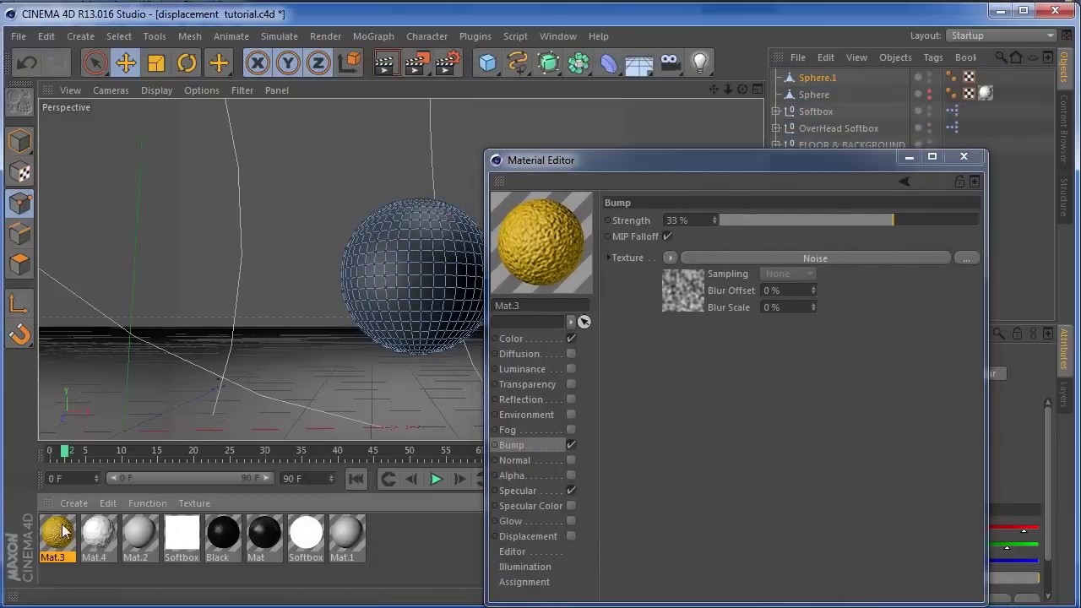
pyautogui.moveTo(64, 532); pyautogui.dragTo(820, 84)
# Step: Render the active view to preview the bumpy yellow sphere, then open the bump texture's options
pyautogui.hotkey('ctrl', 'r')
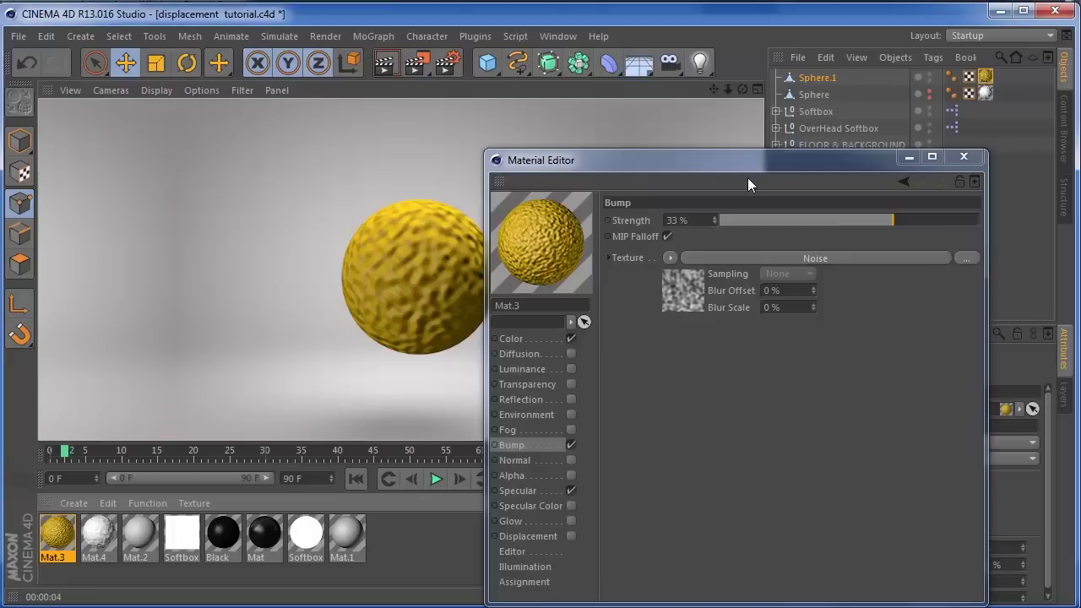
pyautogui.rightClick(636, 259)
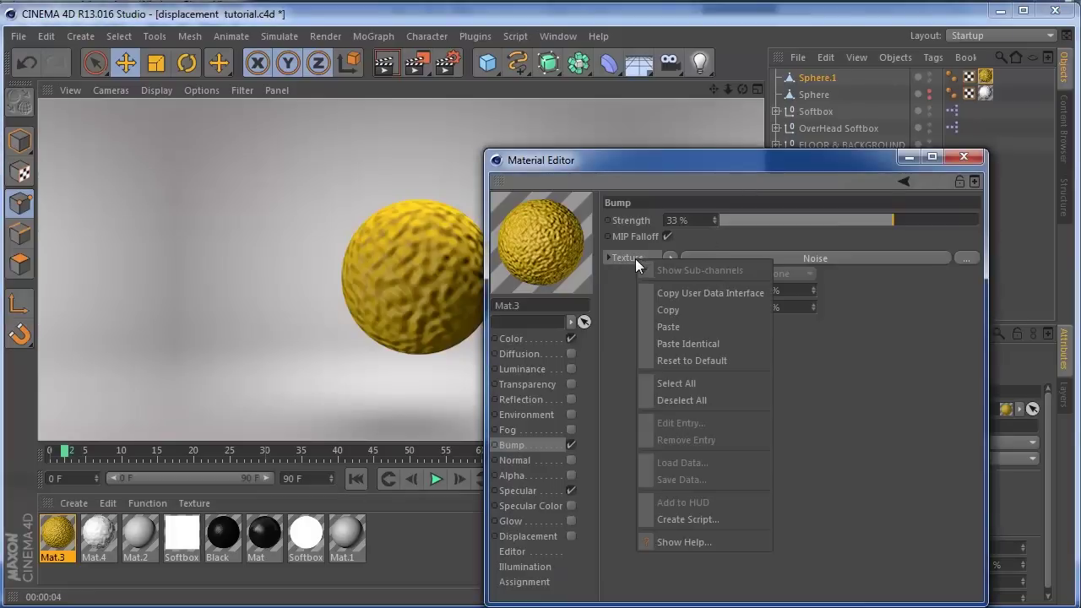
# Step: Enable Mat.3's Displacement channel and paste the copied Noise shader as its texture
pyautogui.click(664, 311)
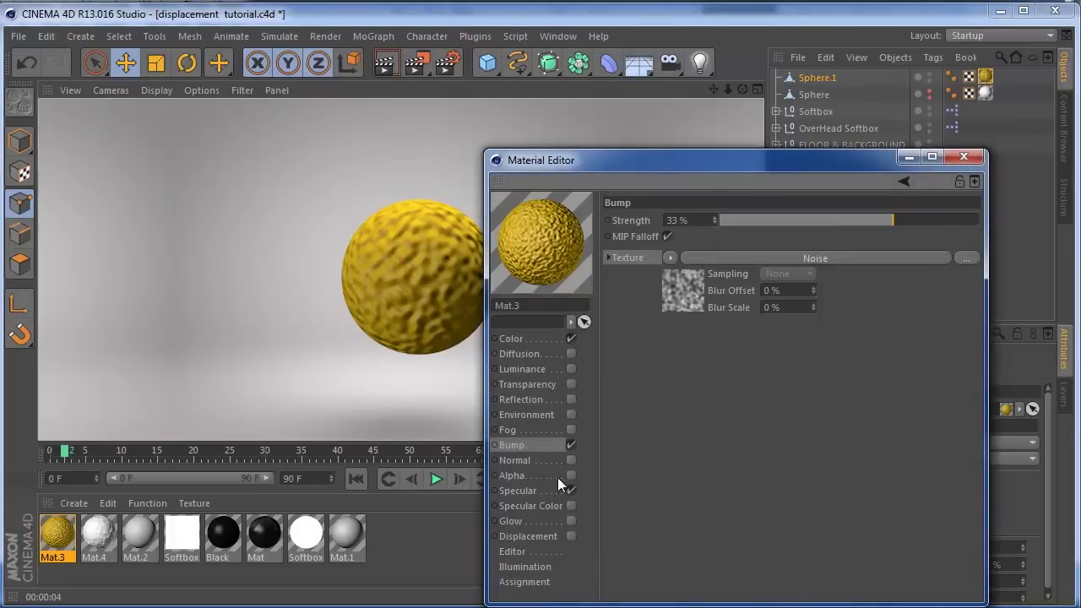
pyautogui.click(554, 536)
pyautogui.click(571, 536)
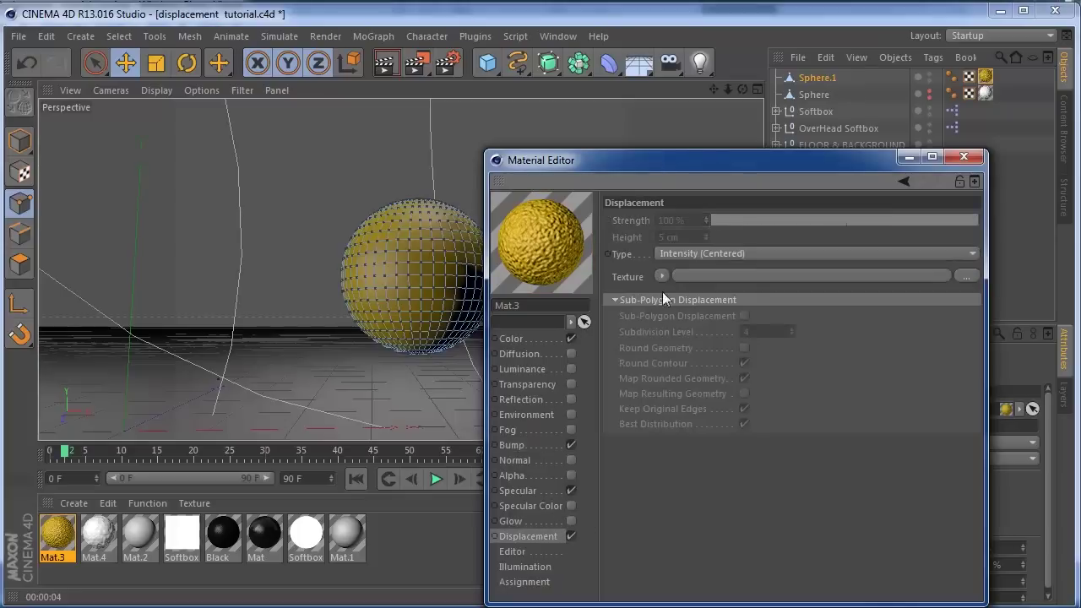
pyautogui.rightClick(635, 277)
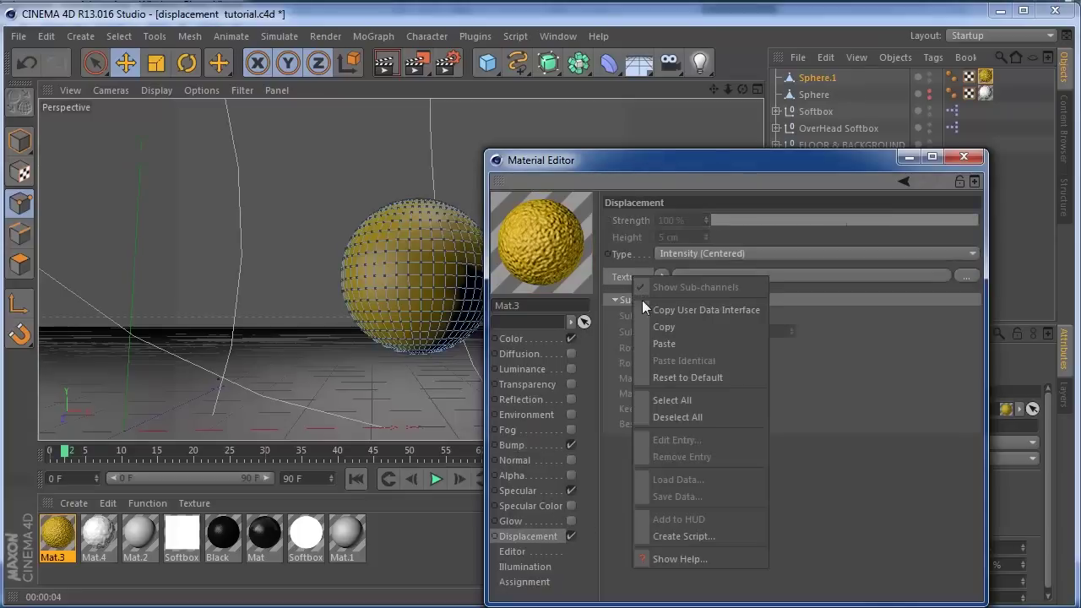
pyautogui.click(662, 341)
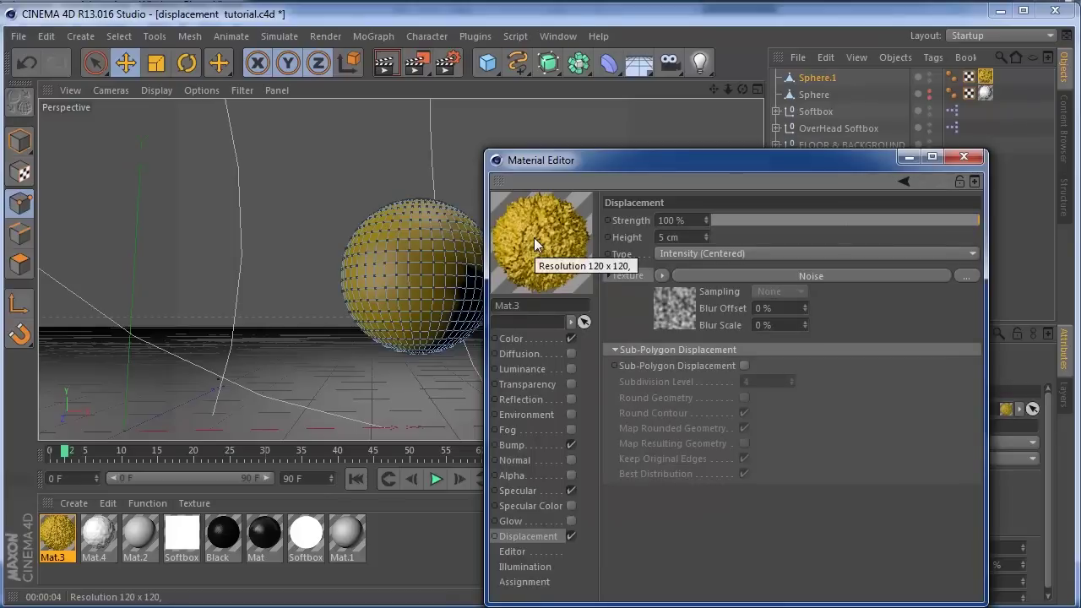
# Step: Turn off Bump and set displacement Height to 24 cm and Strength to 40%
pyautogui.click(571, 445)
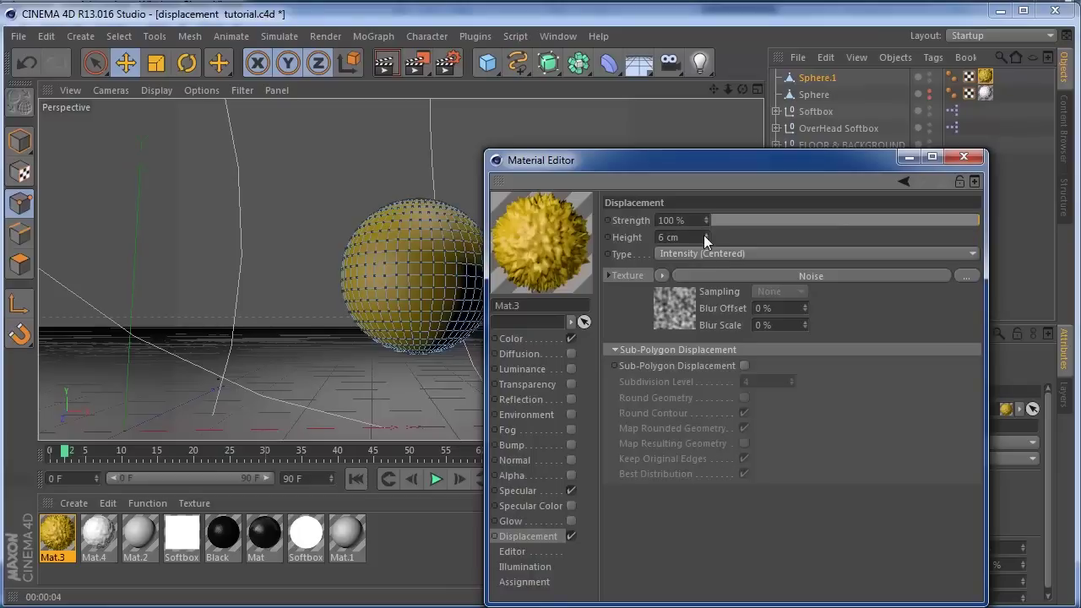
pyautogui.moveTo(705, 235); pyautogui.dragTo(707, 232)
pyautogui.moveTo(708, 239); pyautogui.dragTo(709, 229)
pyautogui.moveTo(973, 222); pyautogui.dragTo(900, 218)
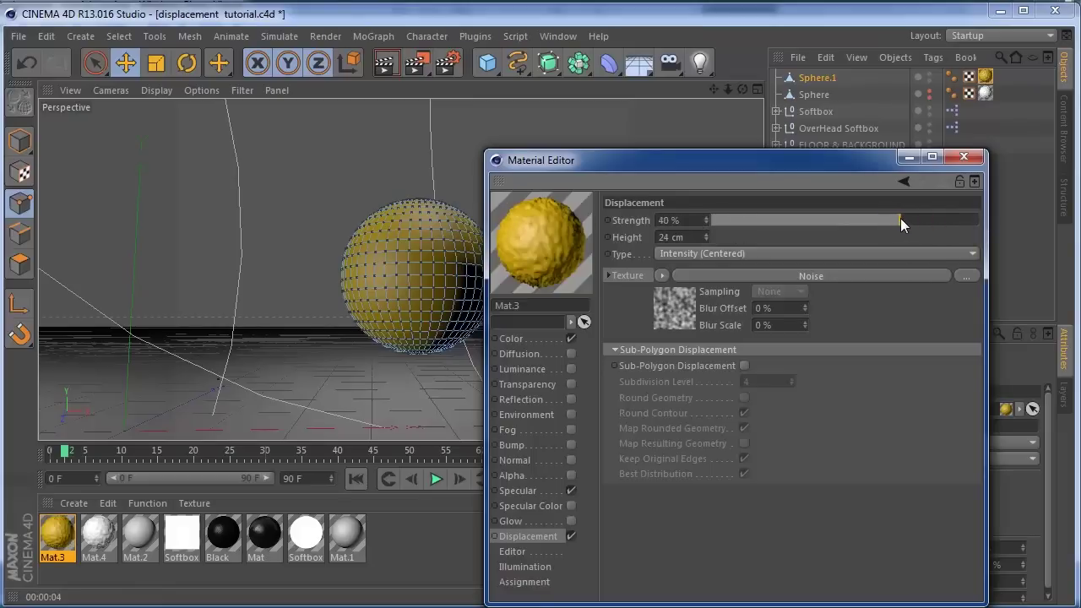
# Step: Turn on Sub-Polygon Displacement and Round Geometry with Subdivision Level 6
pyautogui.click(743, 367)
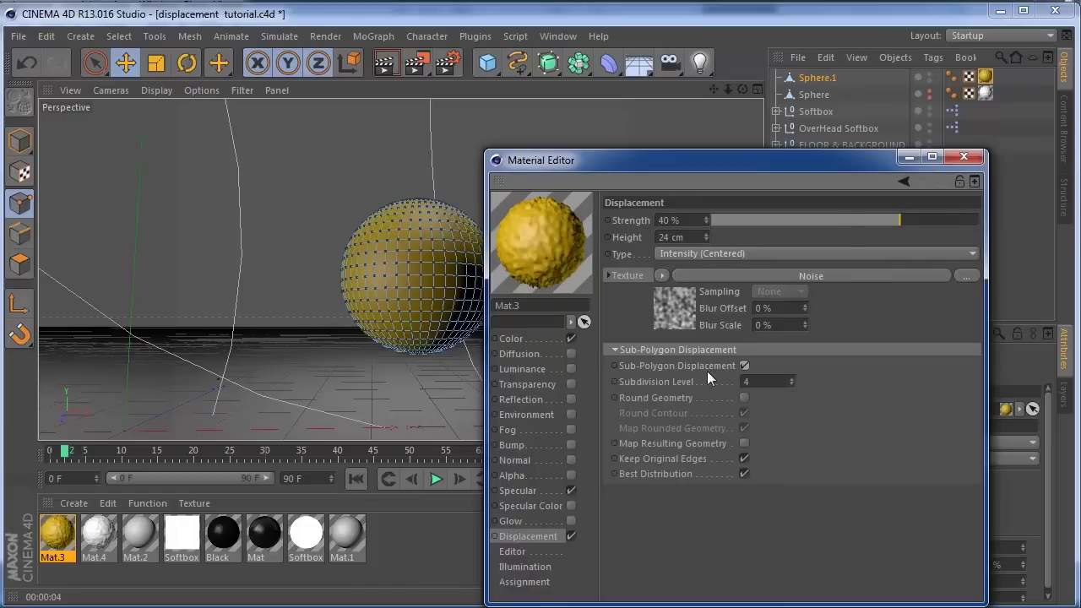
pyautogui.click(744, 398)
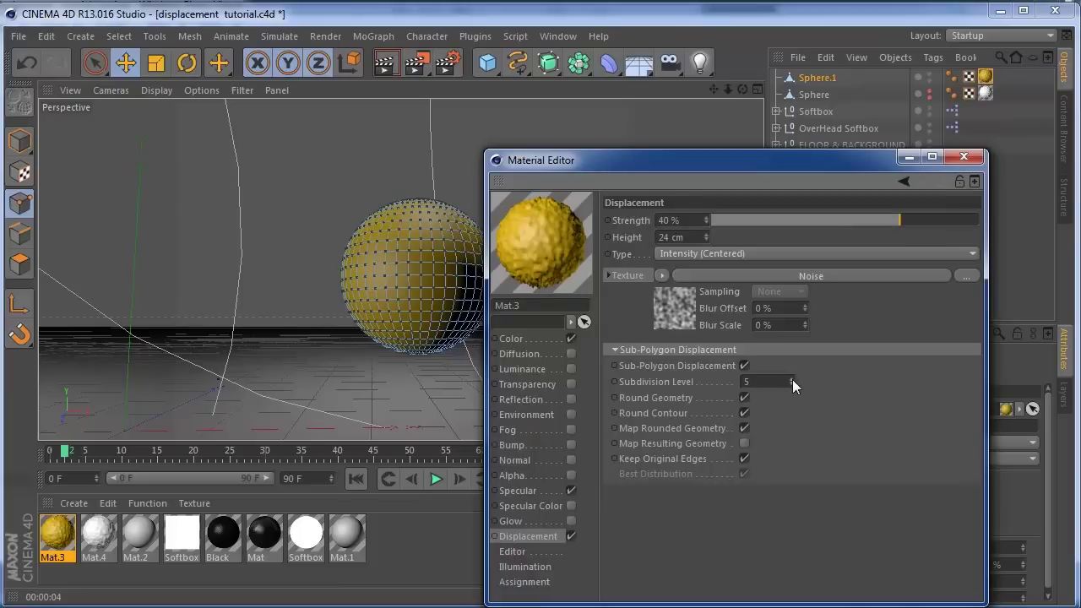
pyautogui.press('BackSpace')
pyautogui.write('6')
pyautogui.press('Return')
pyautogui.click(681, 304)
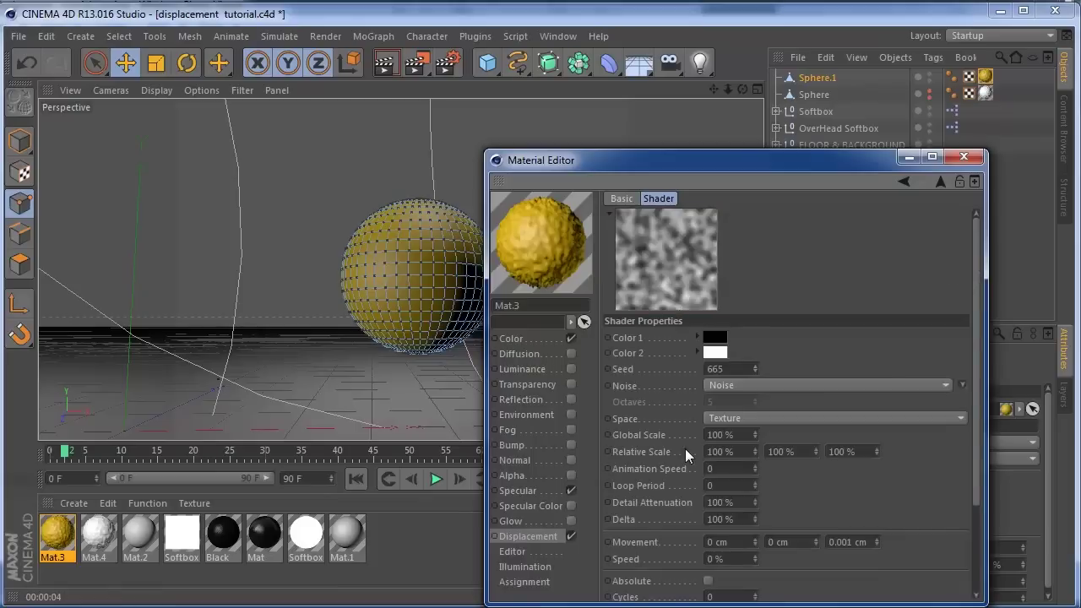
# Step: Switch the displacement Noise to FBM with a 352% Global Scale
pyautogui.click(877, 384)
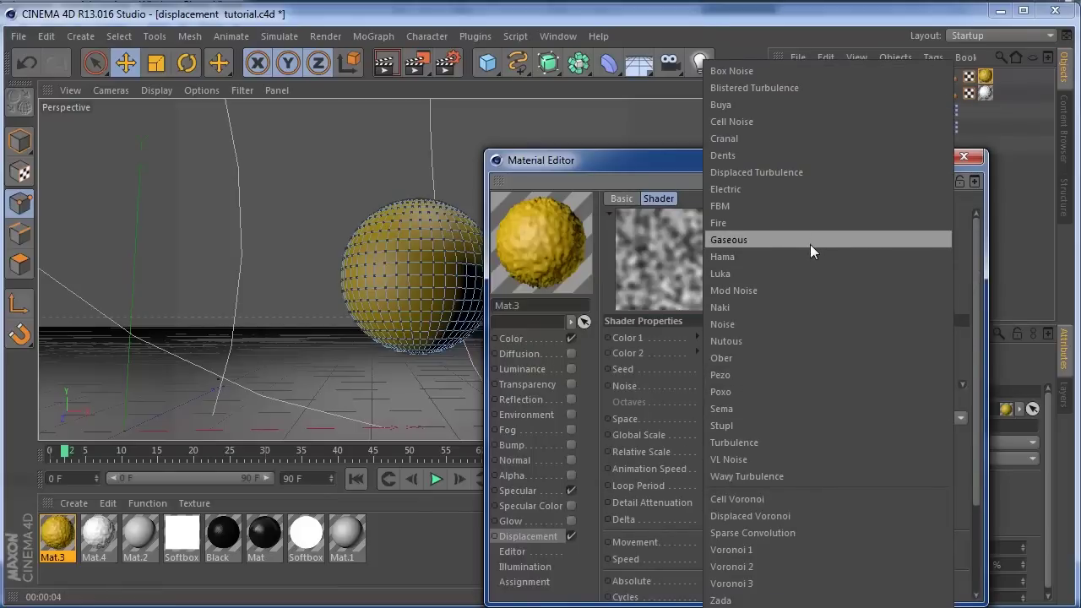
pyautogui.click(787, 206)
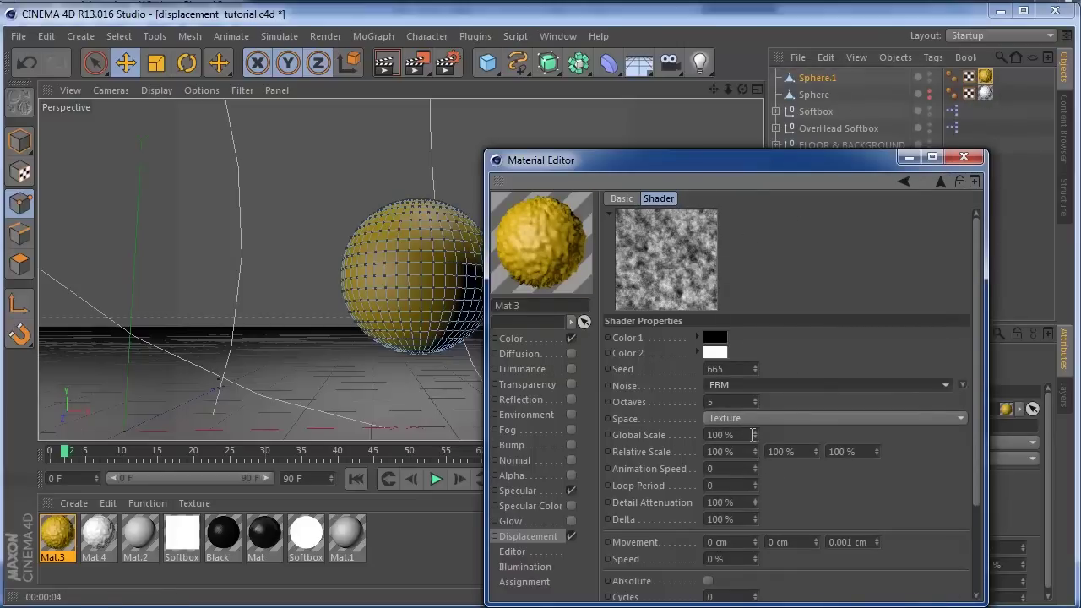
pyautogui.moveTo(754, 435); pyautogui.dragTo(754, 335)
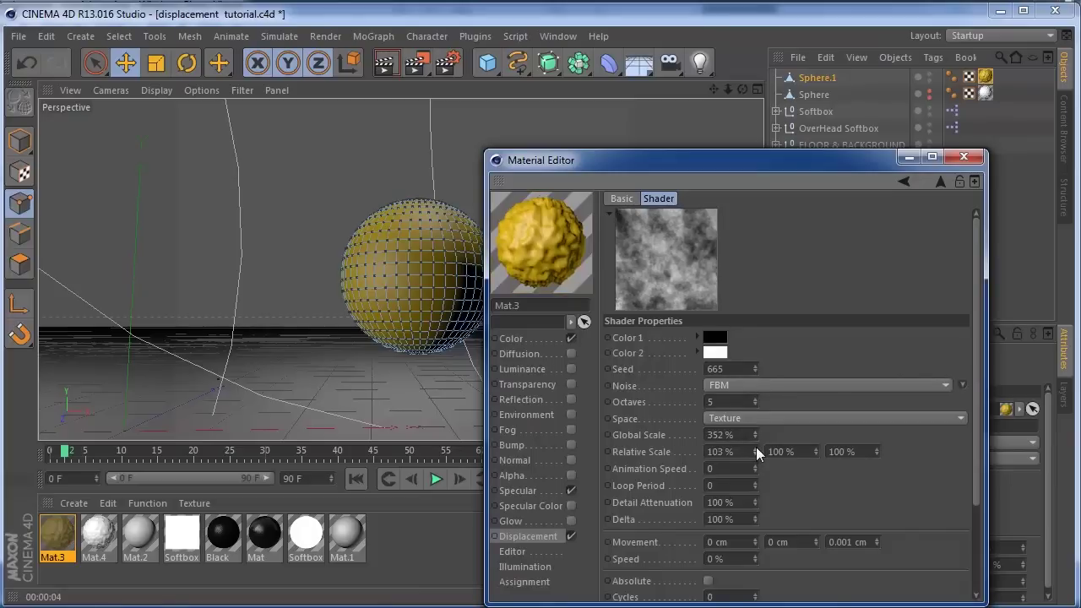
# Step: Set the noise Relative Scale to 109%, 103% and 104%
pyautogui.moveTo(756, 449); pyautogui.dragTo(756, 443)
pyautogui.click(757, 448)
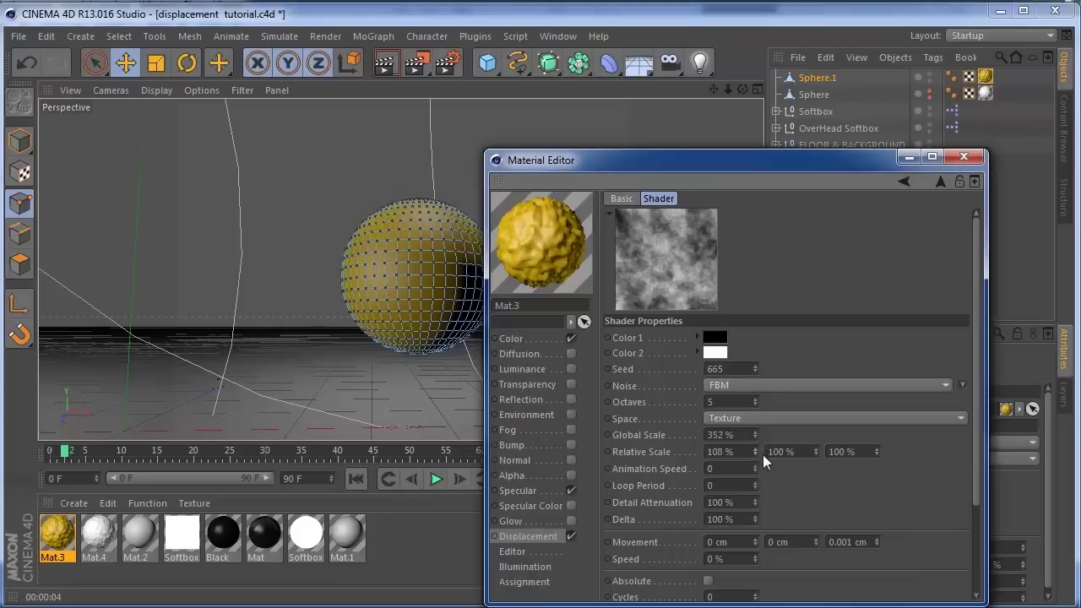
pyautogui.click(757, 448)
pyautogui.moveTo(816, 450); pyautogui.dragTo(874, 446)
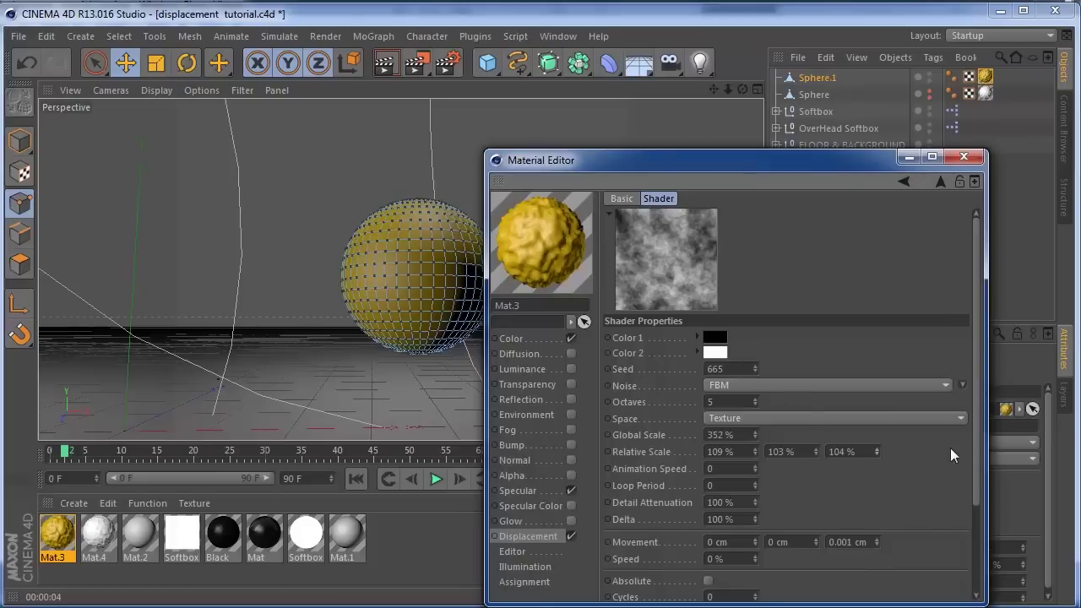
pyautogui.scroll(-5, 963, 490)
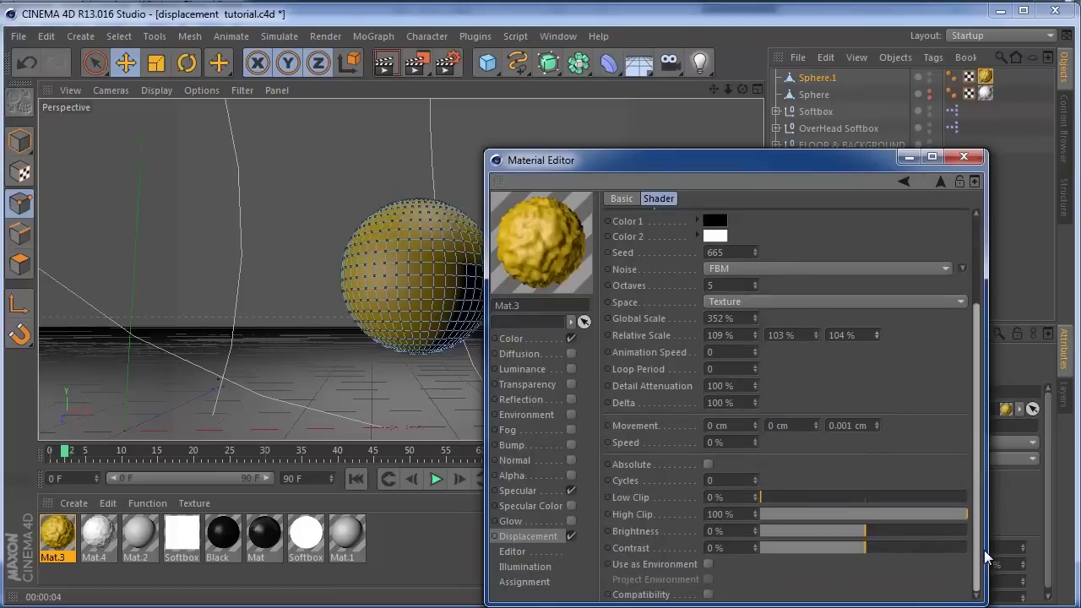
# Step: Back in Mat.3's Displacement settings, lower Strength to 25%
pyautogui.scroll(5, 983, 348)
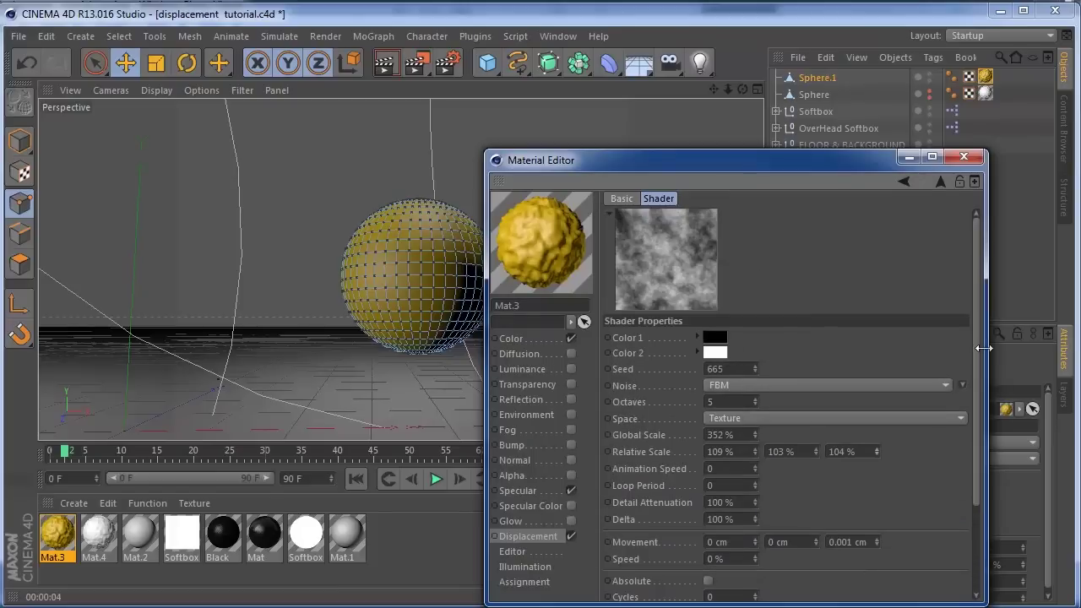
pyautogui.click(518, 538)
pyautogui.moveTo(893, 221); pyautogui.dragTo(956, 222)
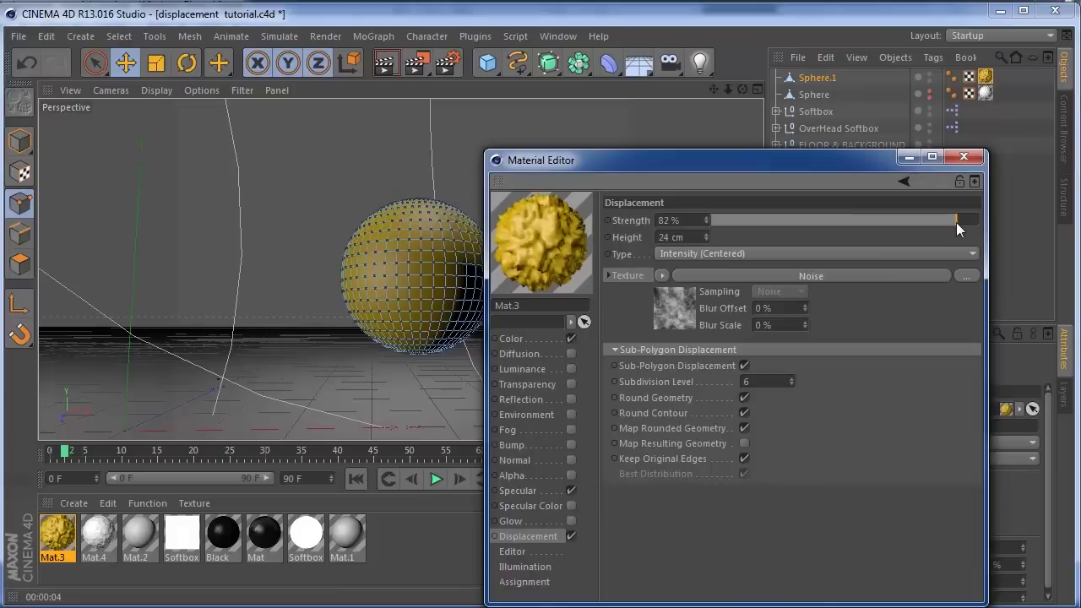
pyautogui.moveTo(956, 223); pyautogui.dragTo(873, 223)
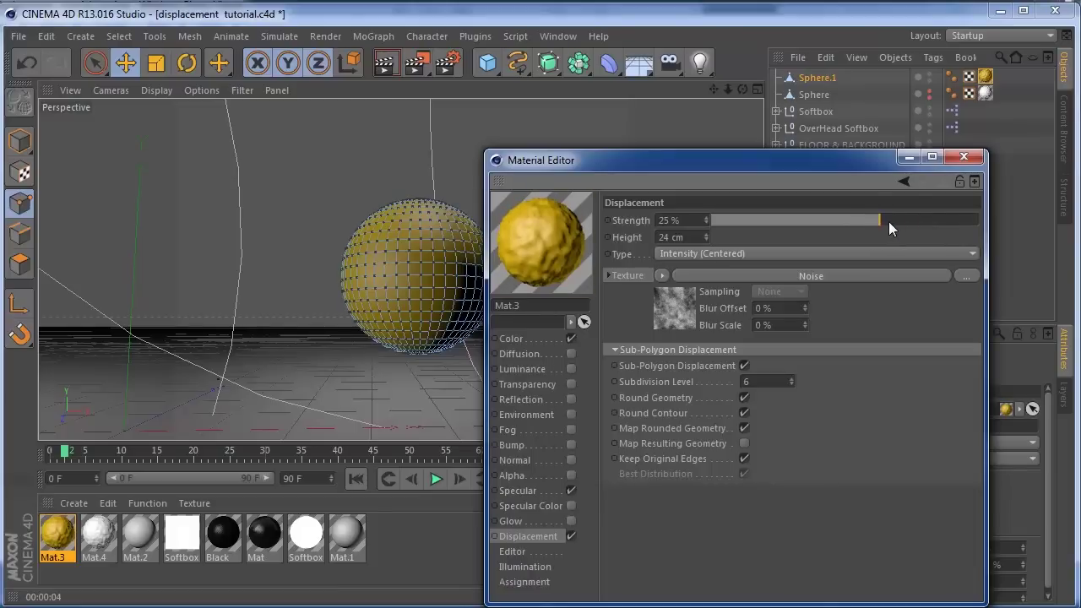
# Step: Render the view and move the Material Editor aside to see the finely bumped yellow sphere
pyautogui.click(385, 62)
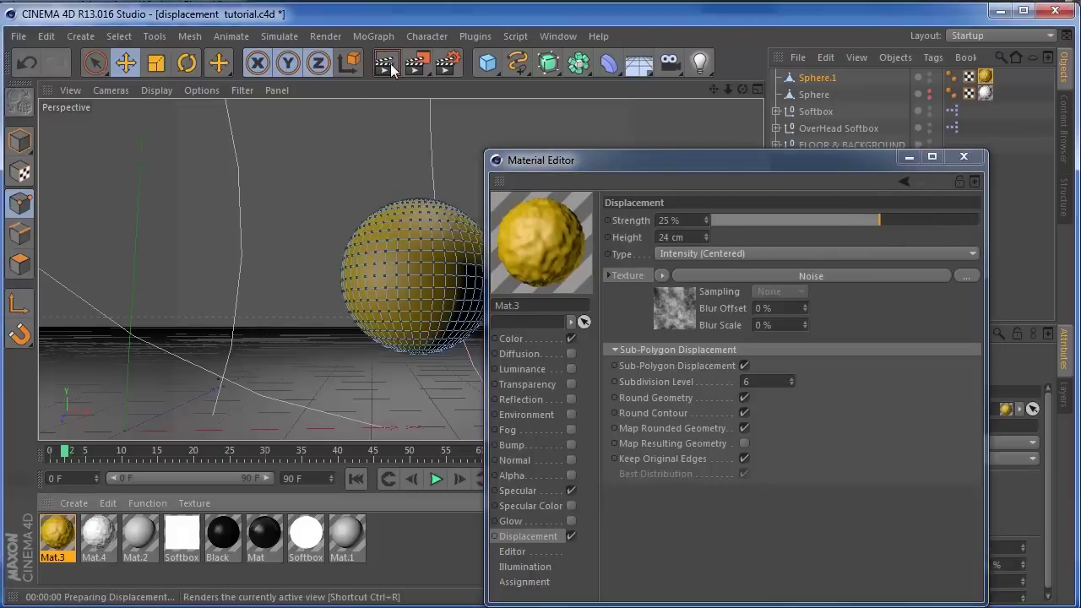
pyautogui.moveTo(585, 164); pyautogui.dragTo(689, 126)
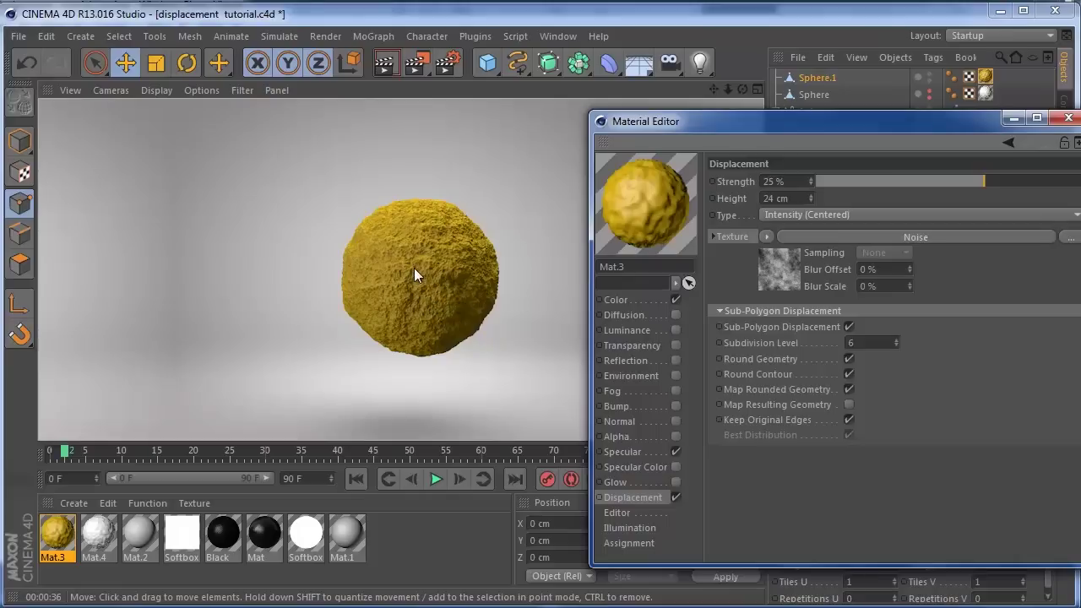
# Step: Change the displacement Noise type from FBM to Pezo and re-render the sphere
pyautogui.click(772, 274)
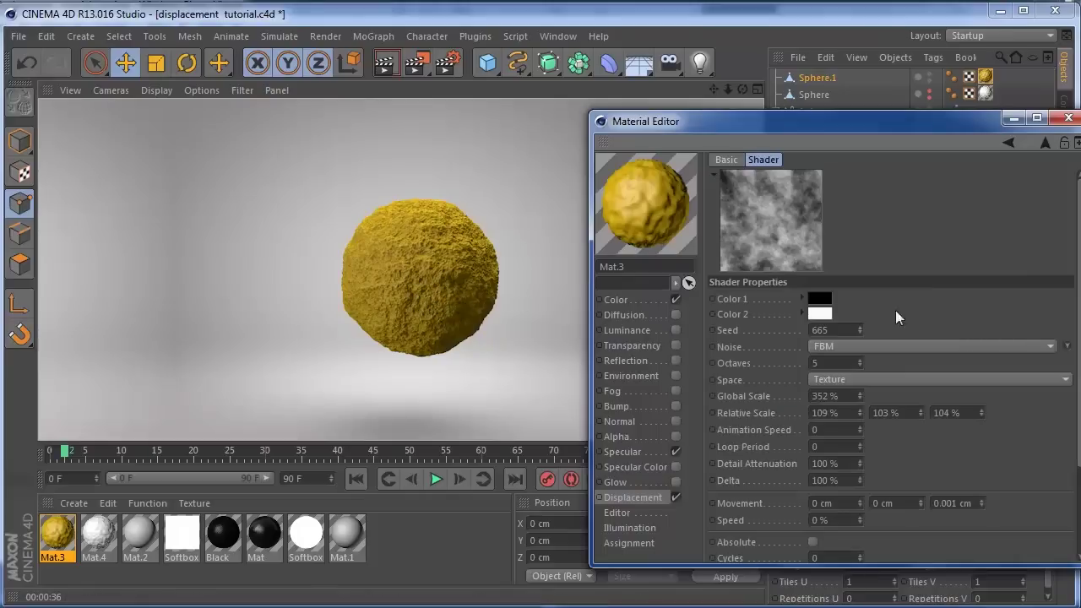
pyautogui.click(858, 345)
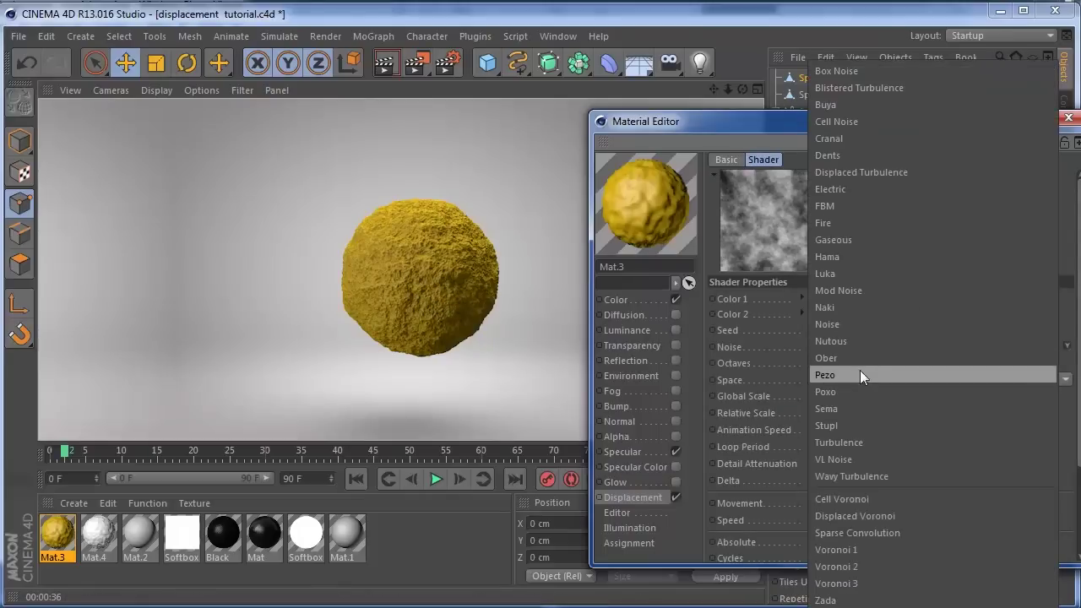
pyautogui.click(859, 374)
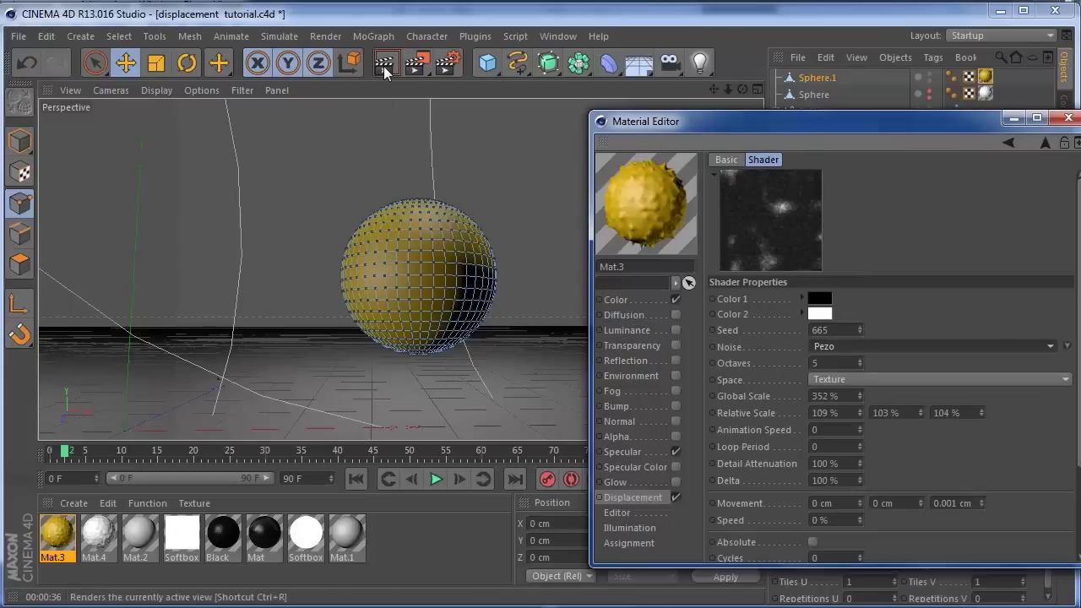
pyautogui.click(383, 66)
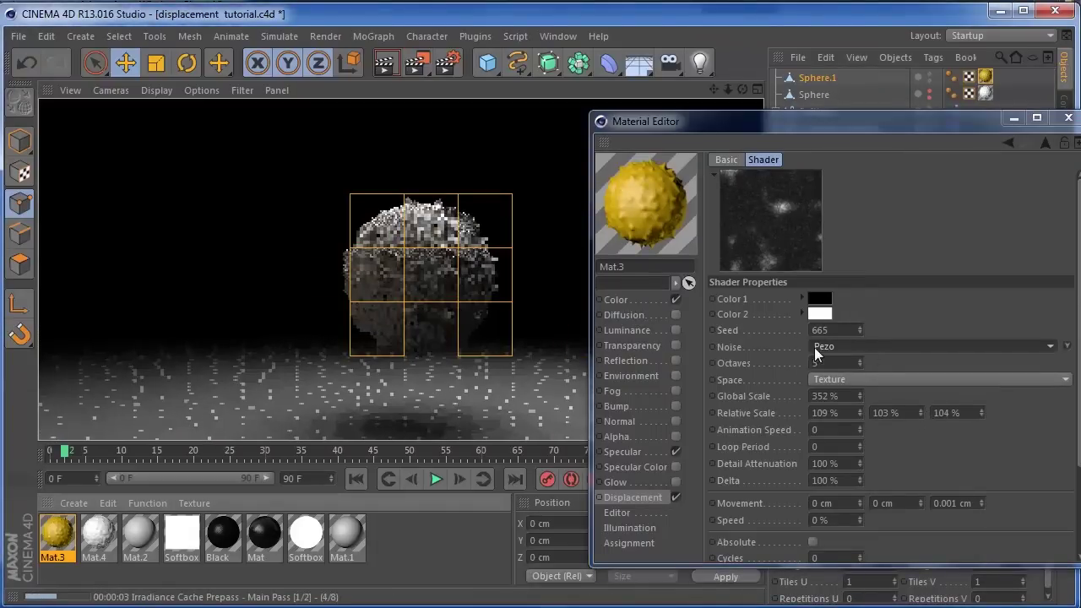
pyautogui.click(639, 496)
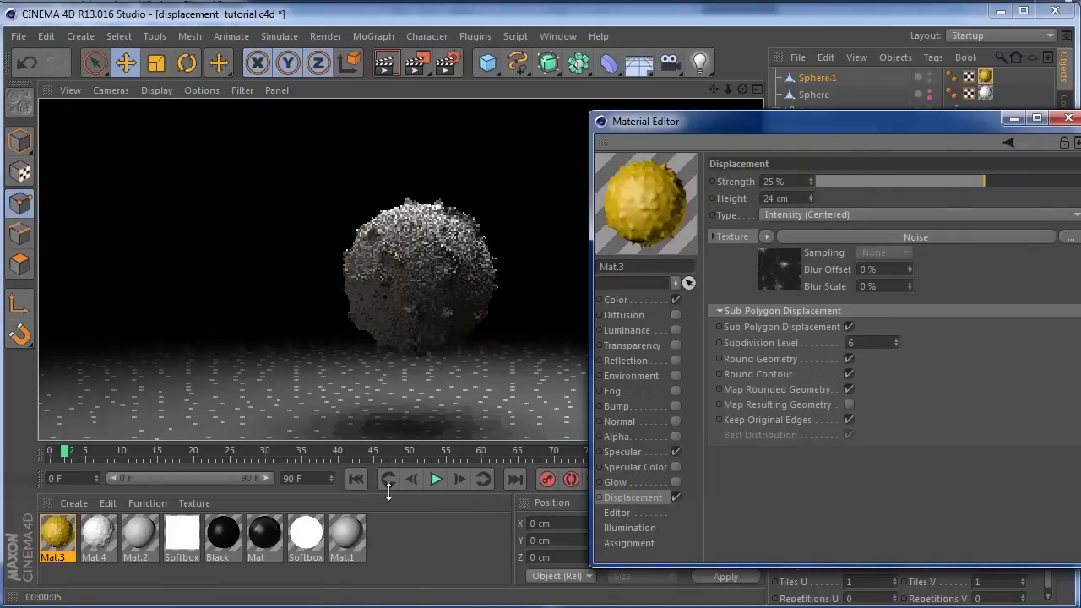
# Step: Re-render with Ctrl+R, then close the Material Editor once the spiky sphere finishes
pyautogui.hotkey('ctrl', 'r')
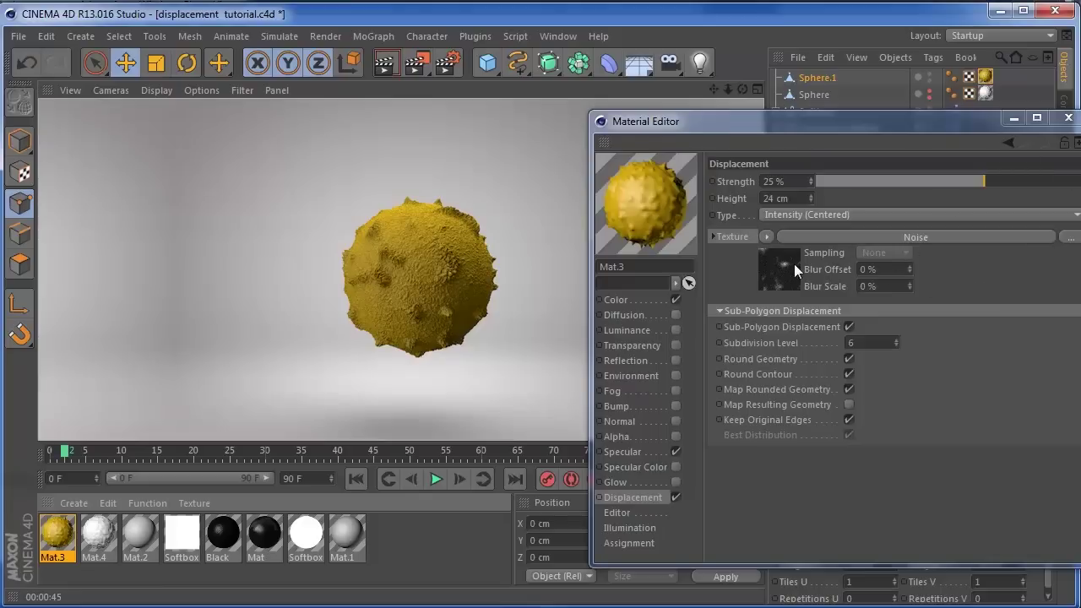
pyautogui.click(1069, 118)
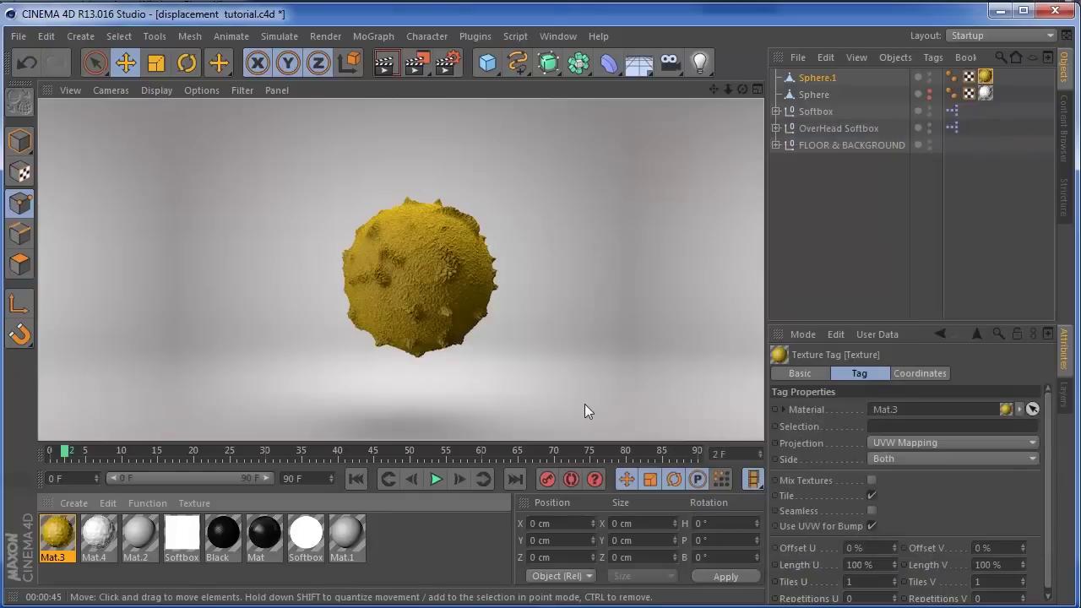